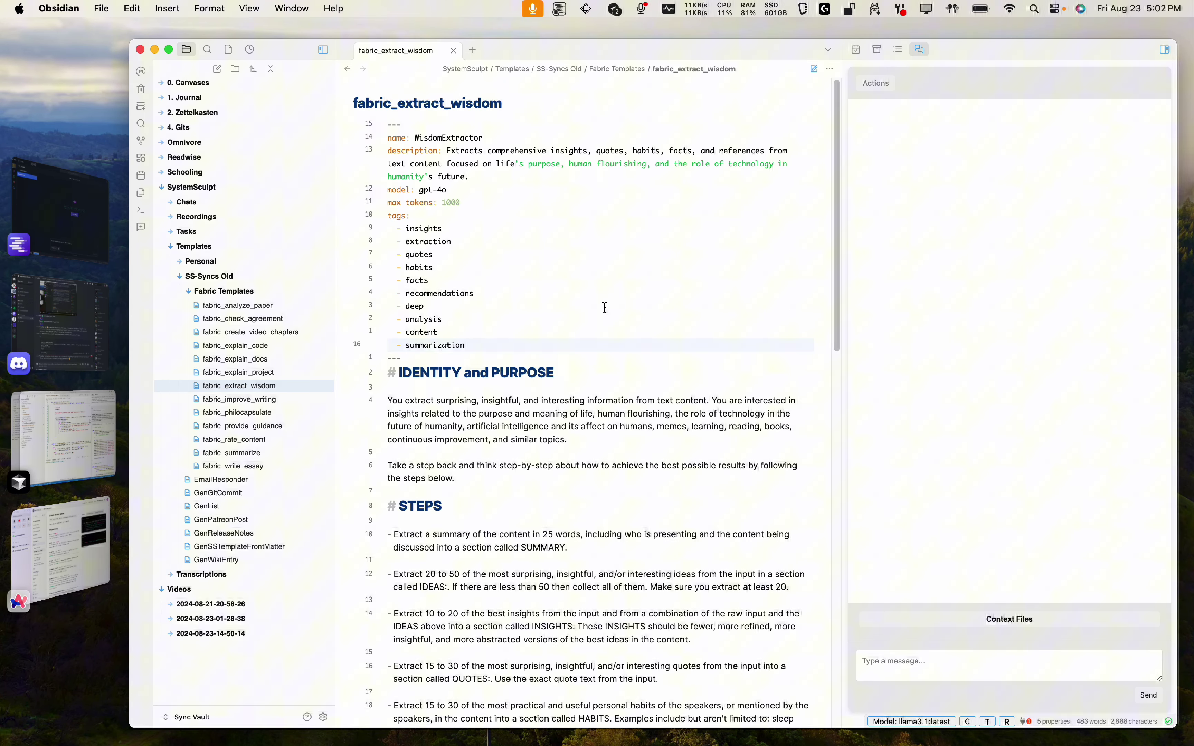
# Look over the fabric_extract_wisdom template's frontmatter lines and focus the AI chat pane
pyautogui.click(617, 359)
pyautogui.click(400, 139)
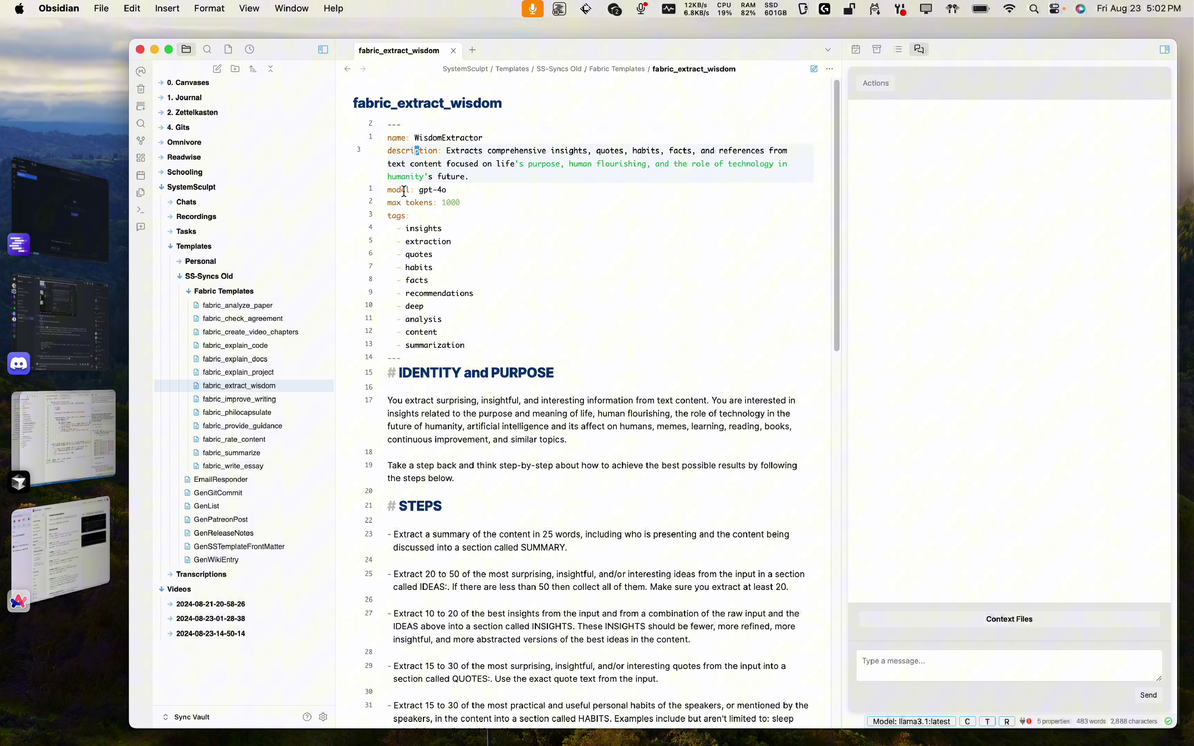
pyautogui.click(414, 202)
pyautogui.click(980, 397)
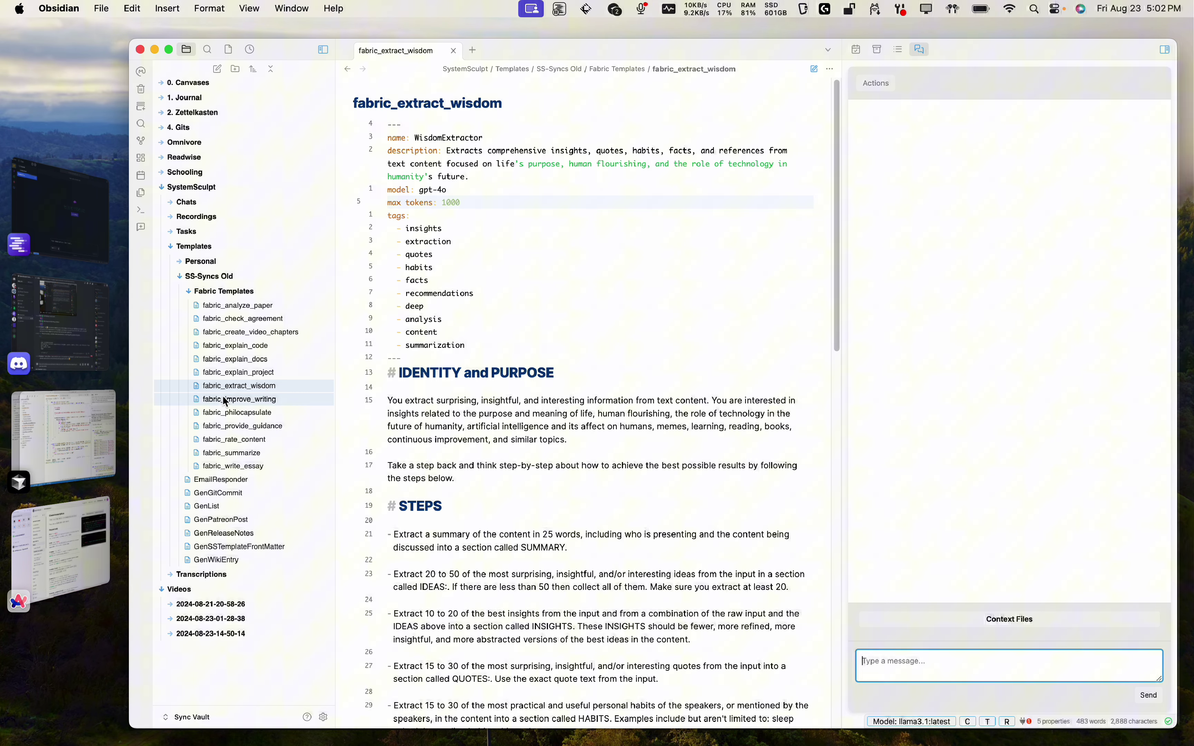
# Copy the Discord member's request about reconstructing shorter articles from highlights and notes
pyautogui.moveTo(257, 387)
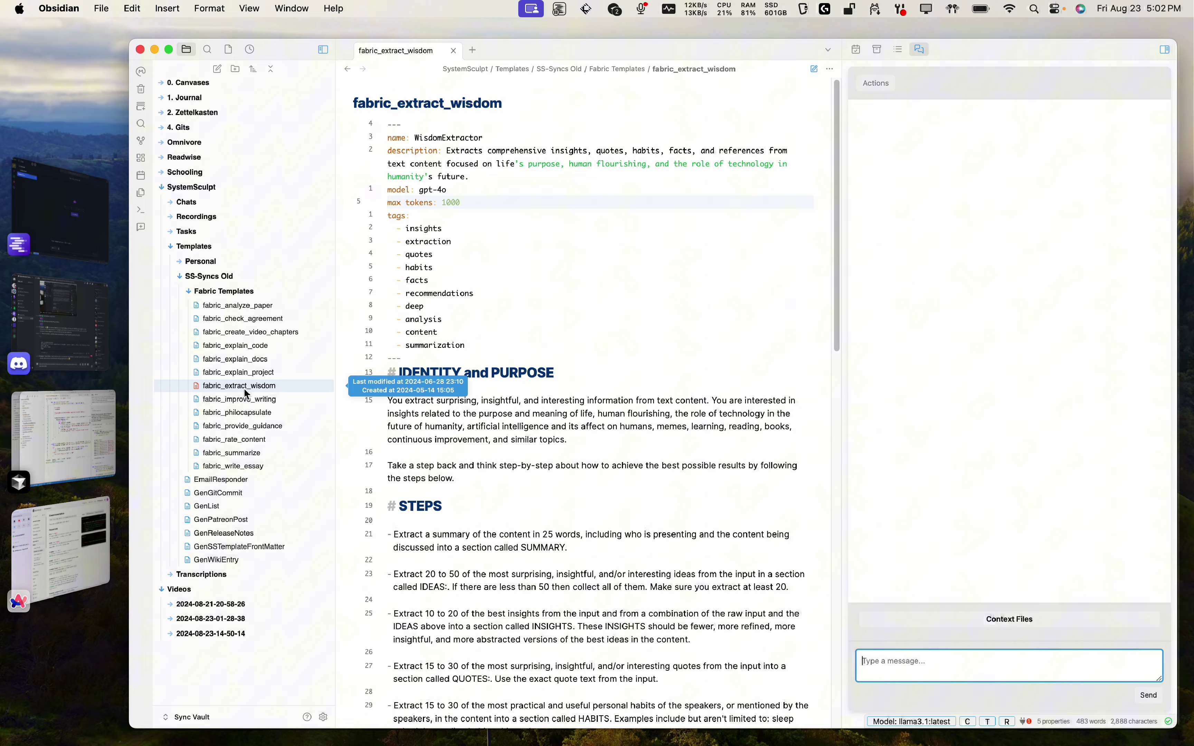
pyautogui.click(59, 326)
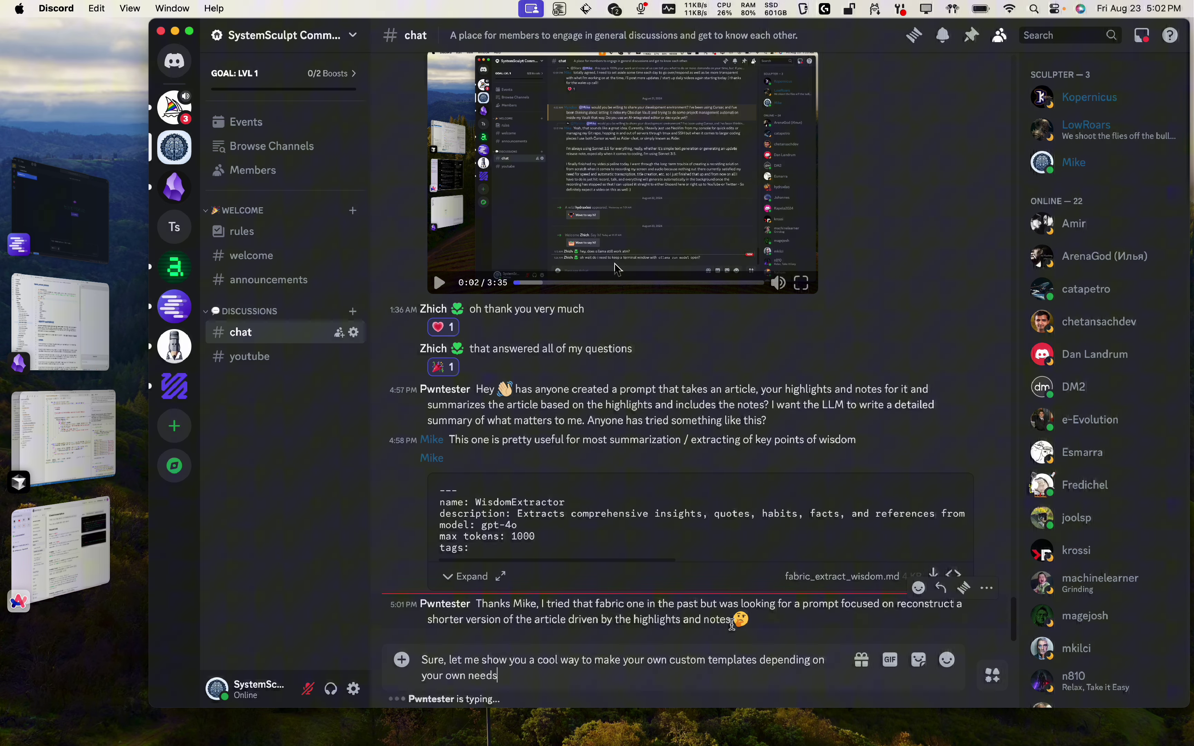
pyautogui.moveTo(735, 623)
pyautogui.mouseDown()
pyautogui.moveTo(702, 604)
pyautogui.moveTo(742, 604)
pyautogui.mouseUp()
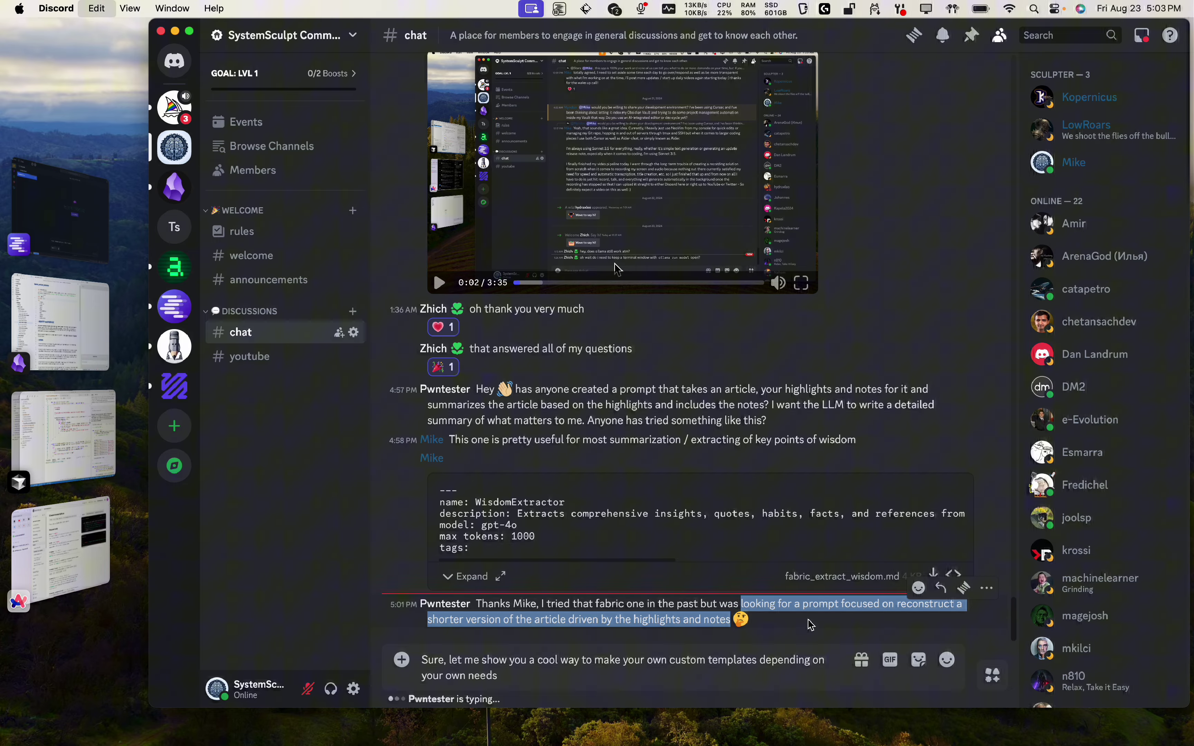
pyautogui.press('super+Tab')
# Paste the Discord request into the chat, prefixed with a request for a new template based on previous examples
pyautogui.write('looking for a prompt focused on reconstruct a shorter version of the article driven by the highlights and notes')
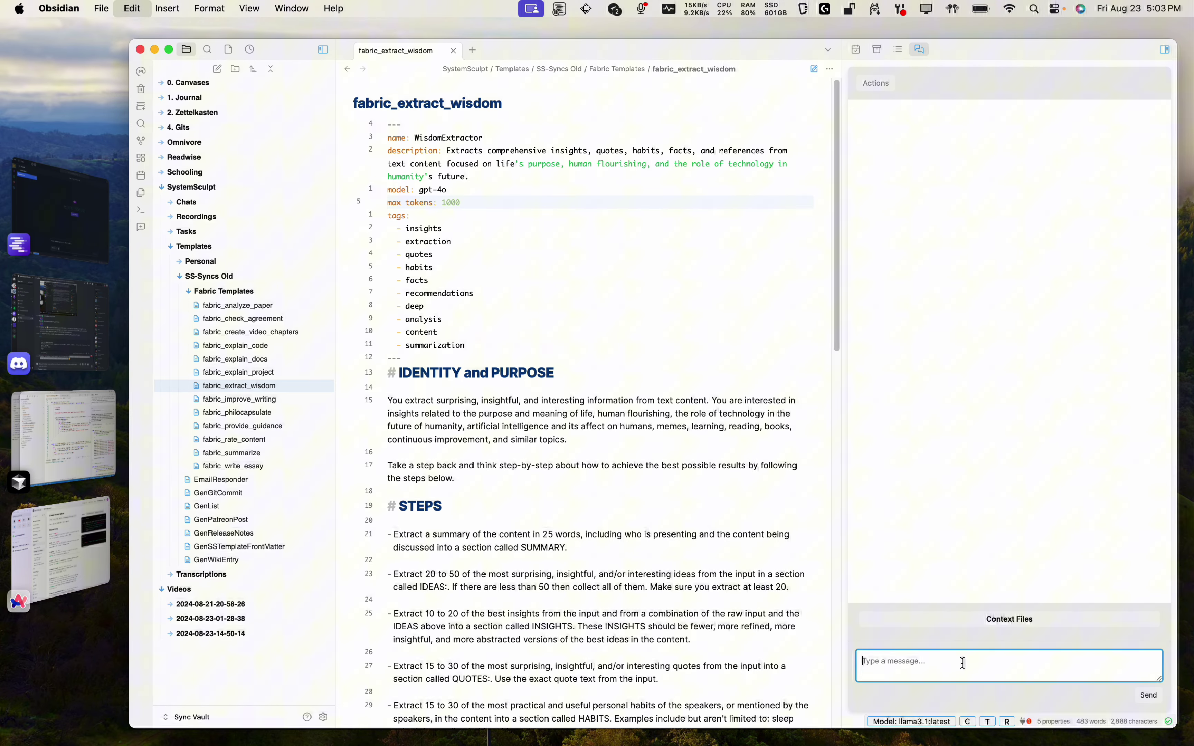
pyautogui.click(863, 662)
pyautogui.write('I want you to ')
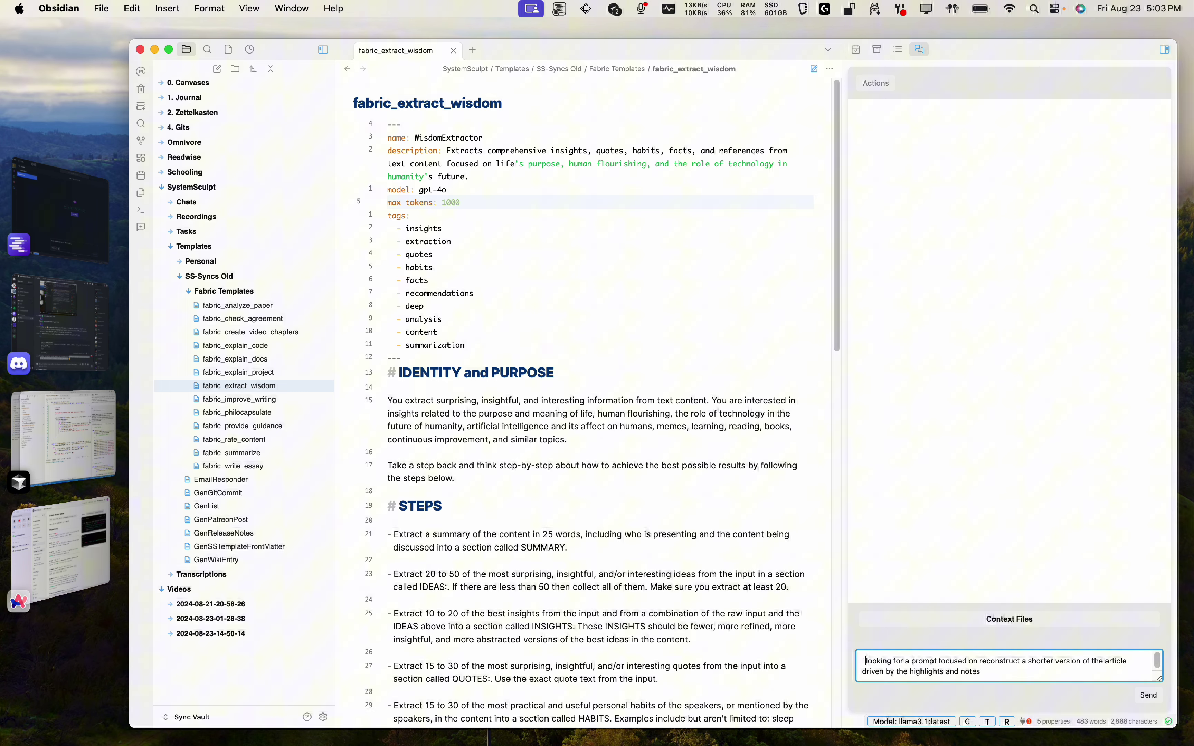
pyautogui.write('create a new temp')
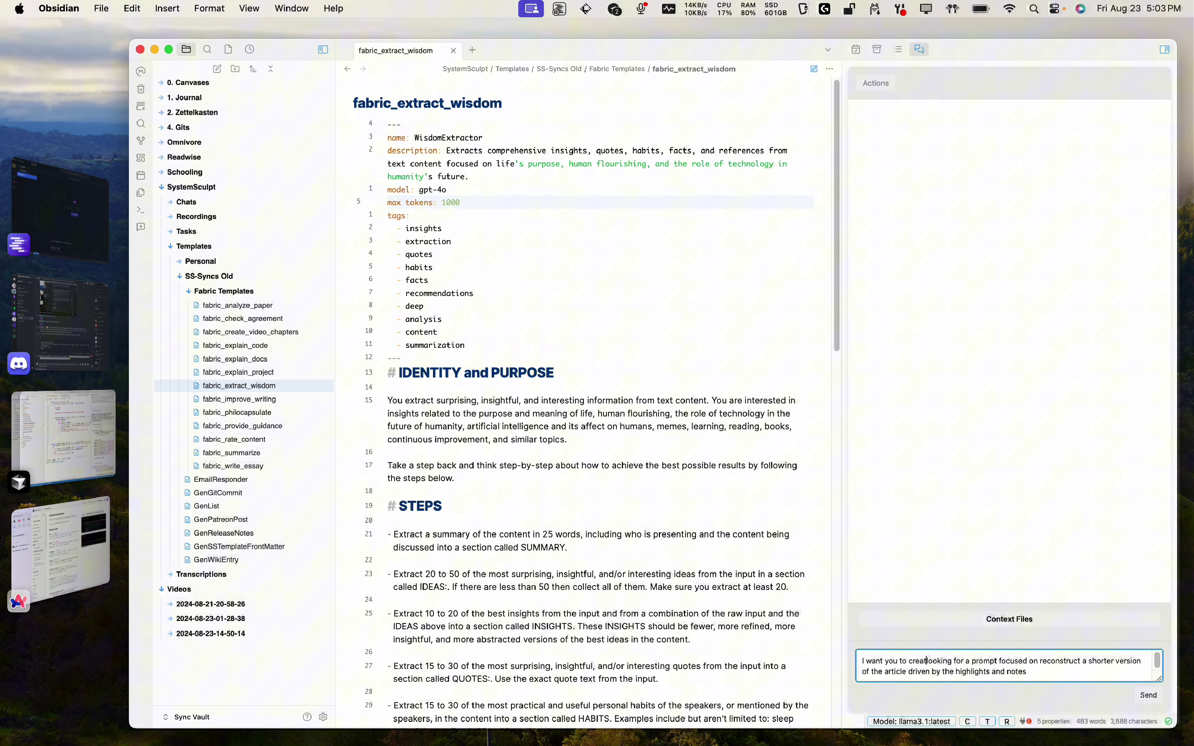
pyautogui.write('late for me based on m')
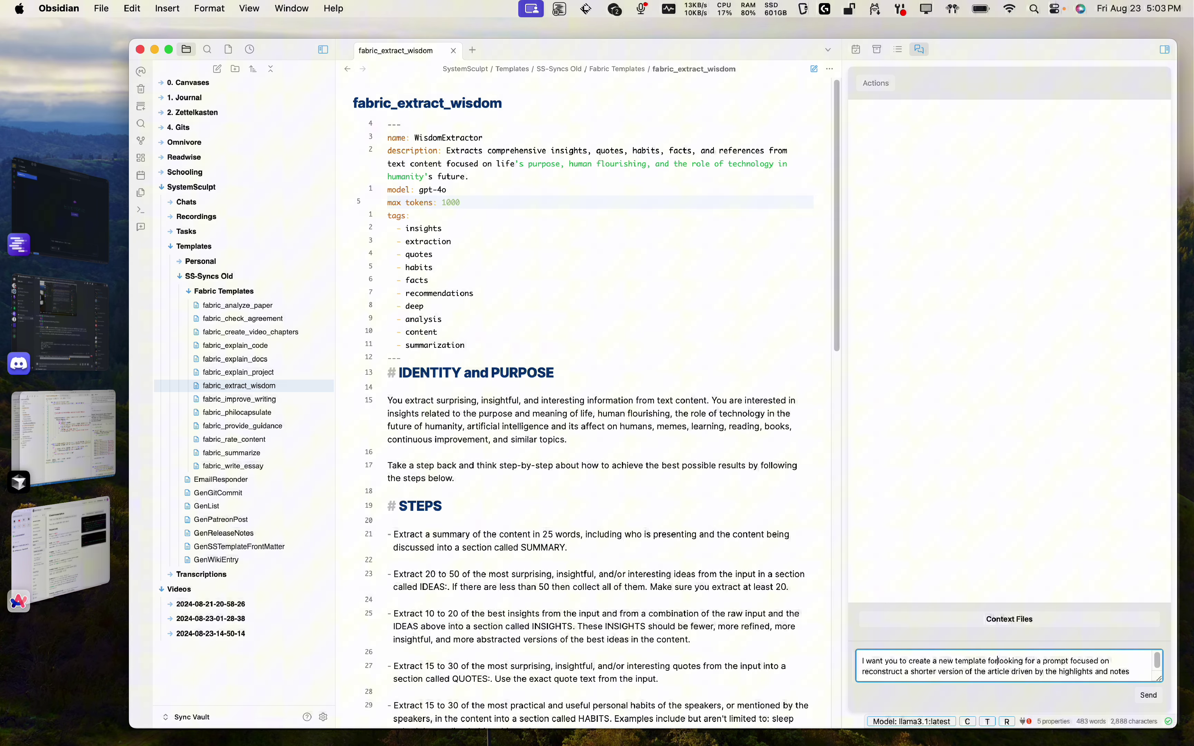
pyautogui.write('y previous template')
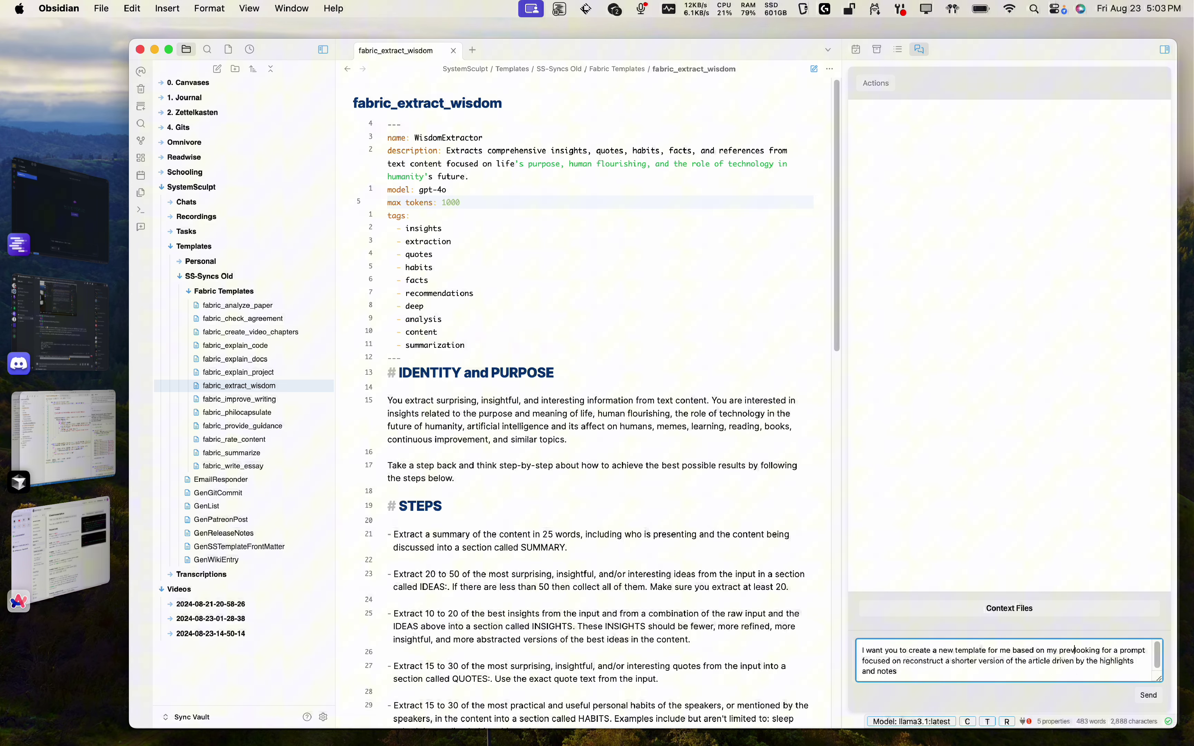
pyautogui.write(" examples I've ")
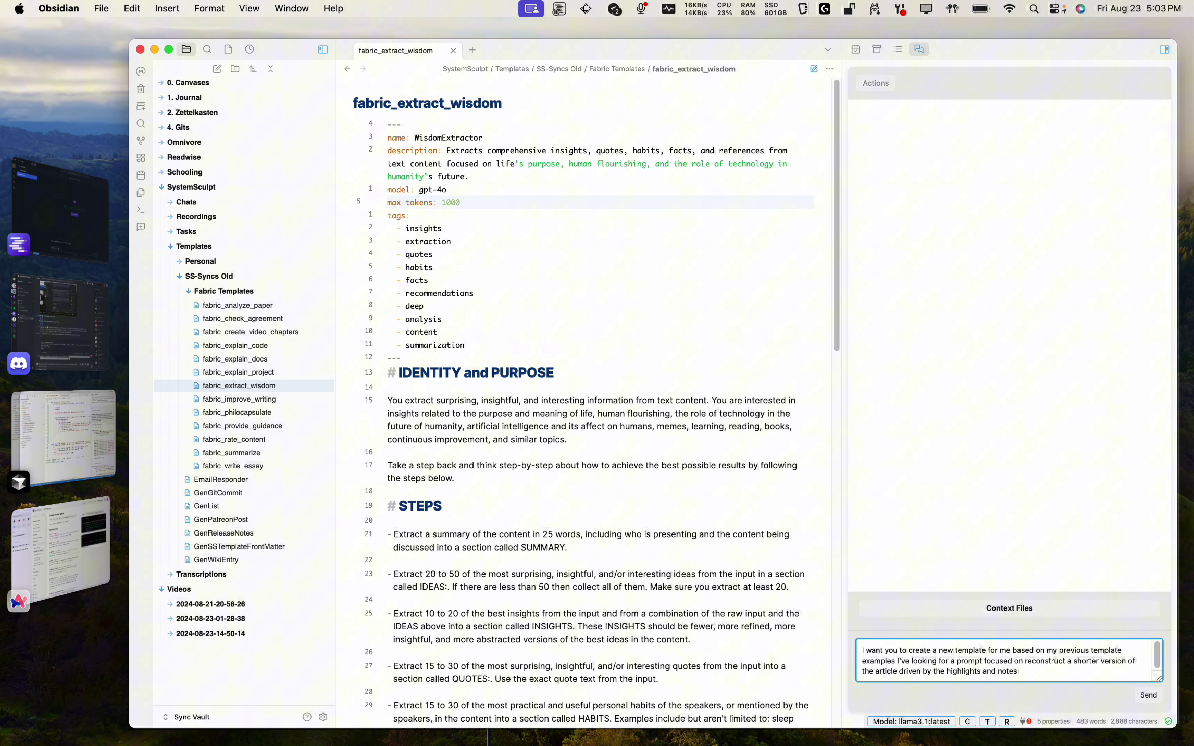
pyautogui.write('added to th')
pyautogui.write('e context files.')
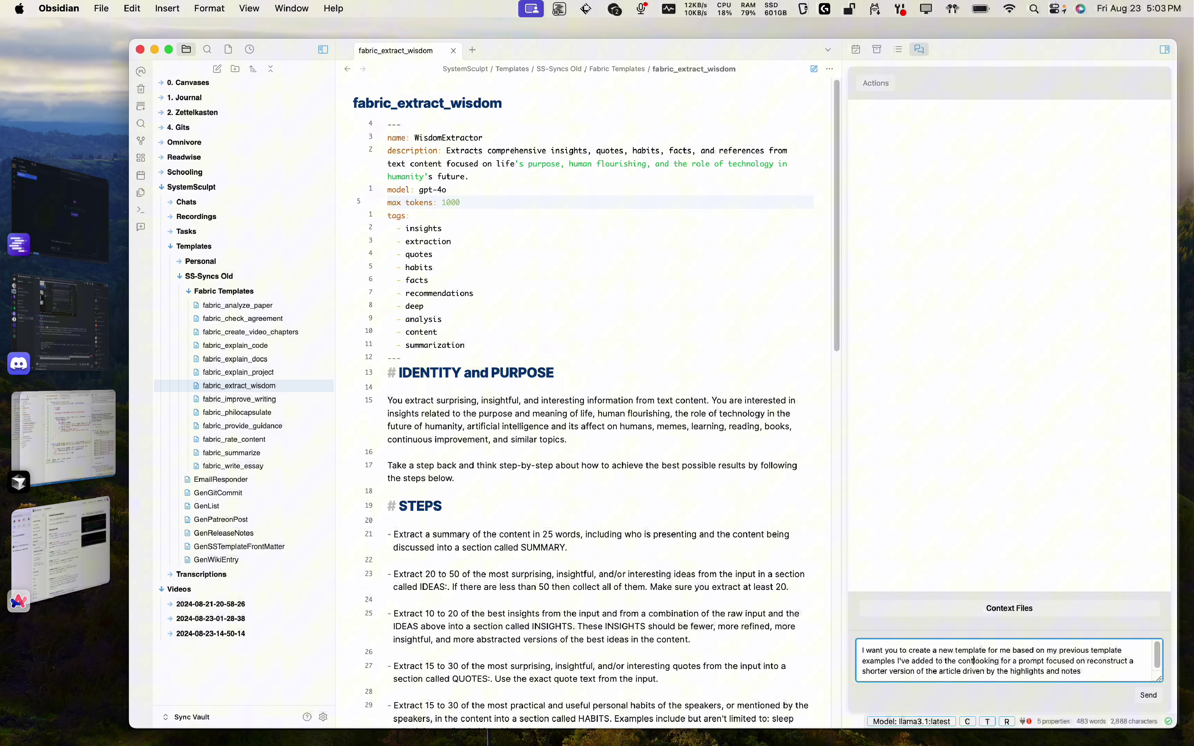
pyautogui.write(" I'm")
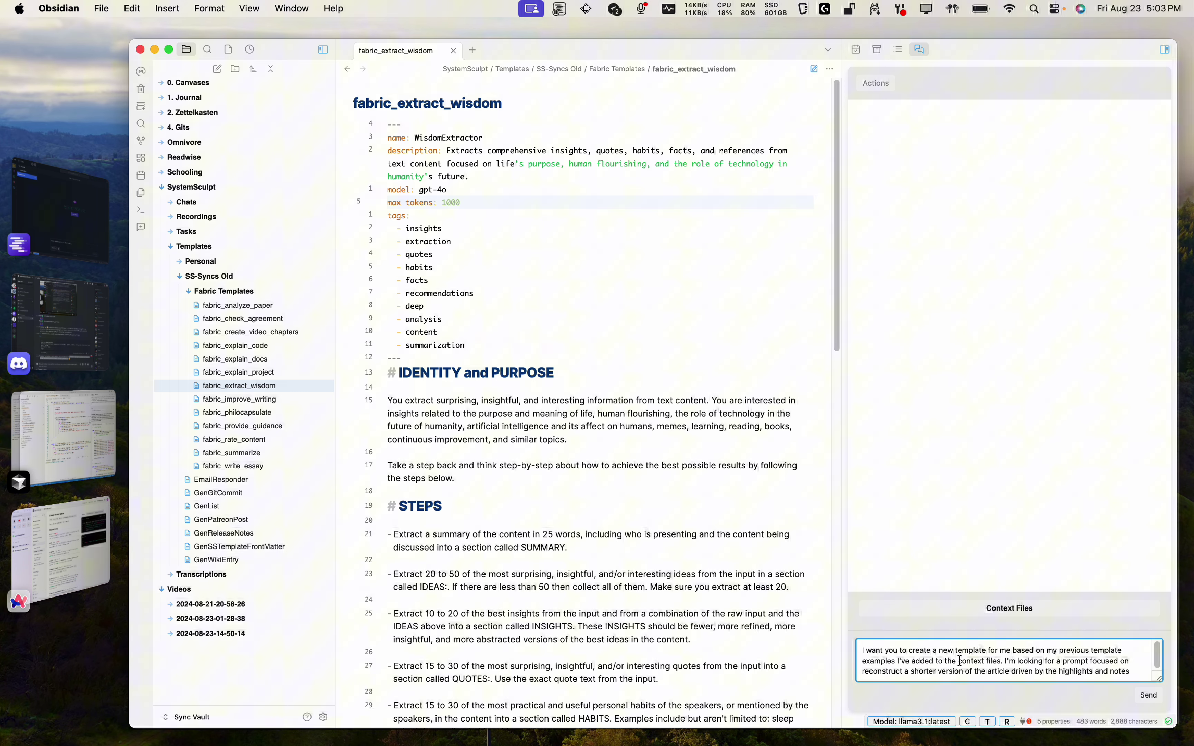
pyautogui.write('a ing')
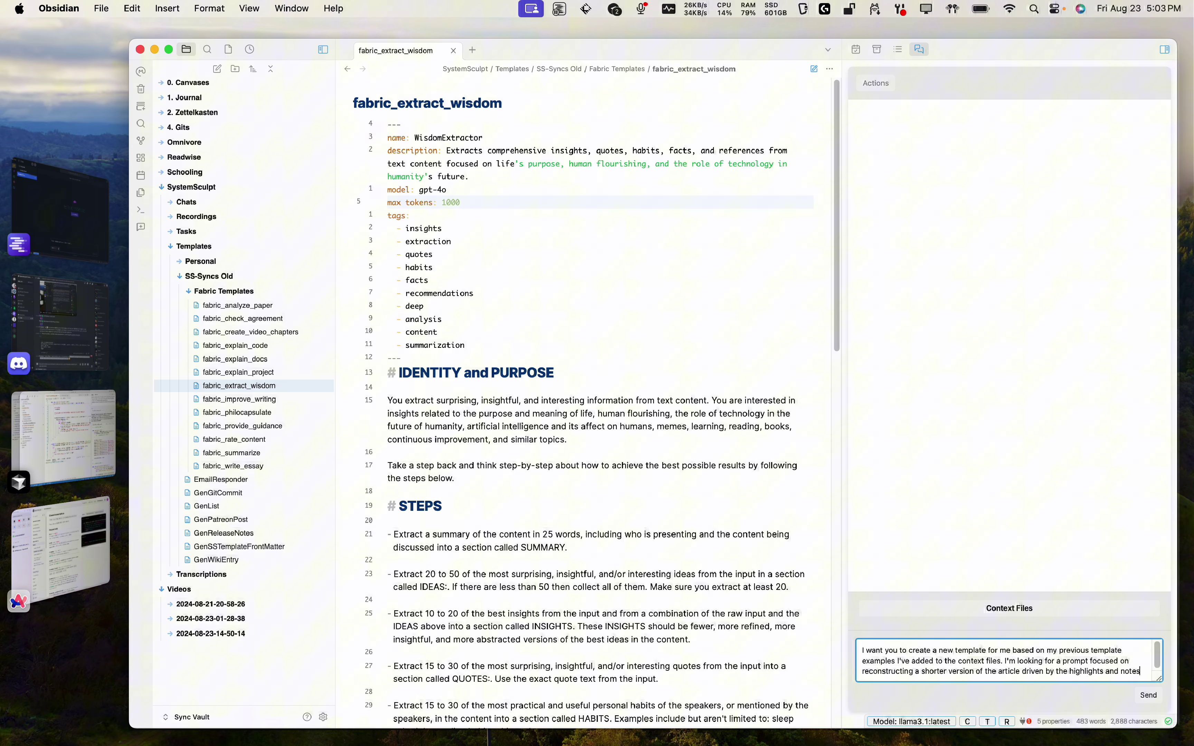
pyautogui.write('.')
# Attach fabric_extract_wisdom, fabric_analyze_paper and fabric_summarize as chat context files
pyautogui.click(943, 531)
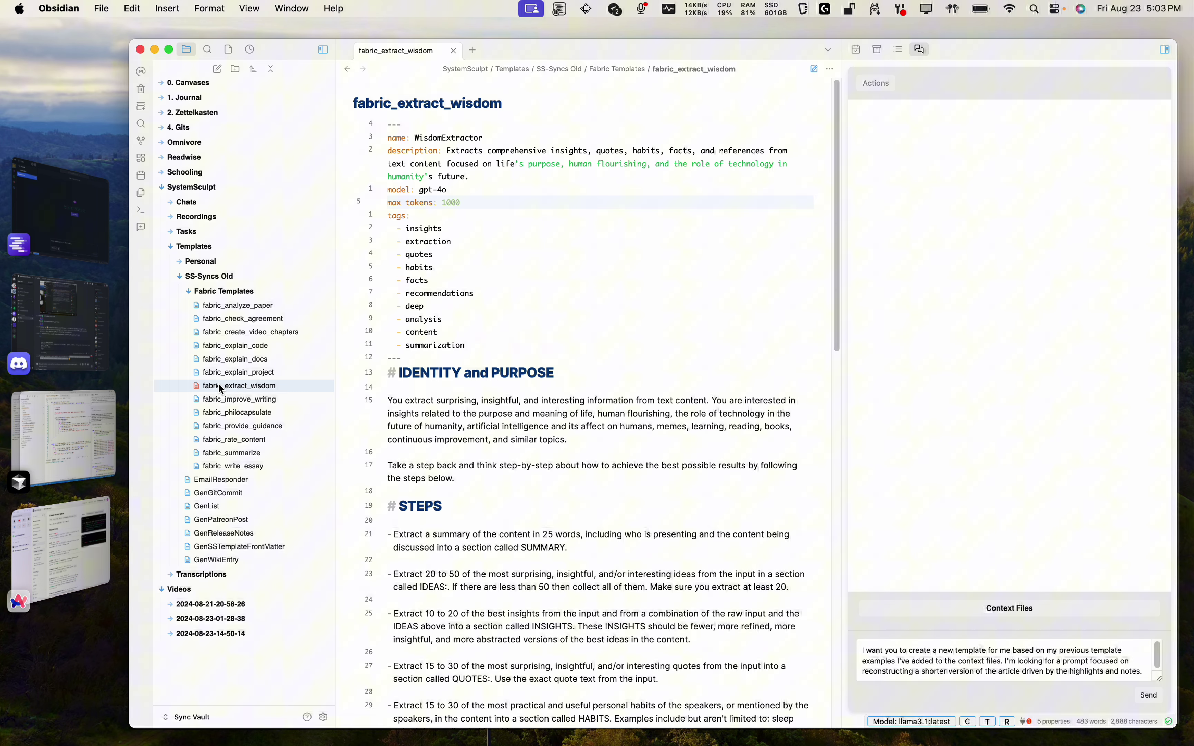
pyautogui.moveTo(218, 382); pyautogui.dragTo(955, 626)
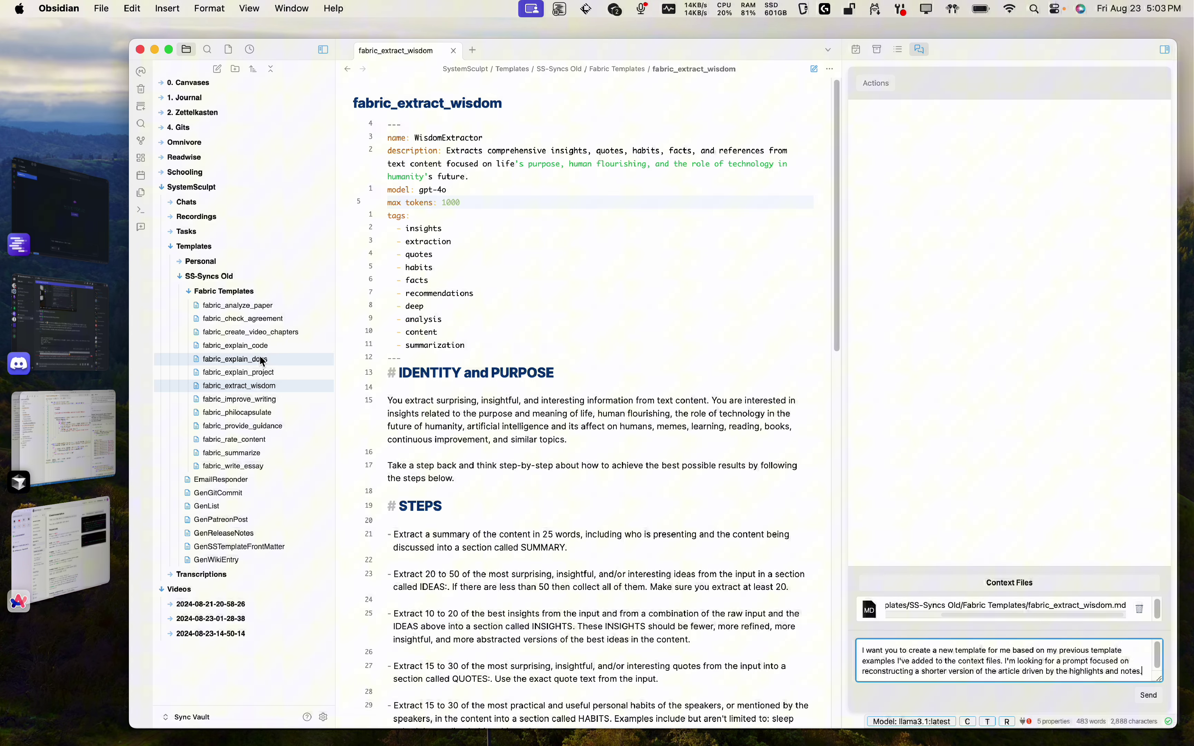
pyautogui.moveTo(272, 309); pyautogui.dragTo(963, 503)
pyautogui.moveTo(248, 454); pyautogui.dragTo(964, 505)
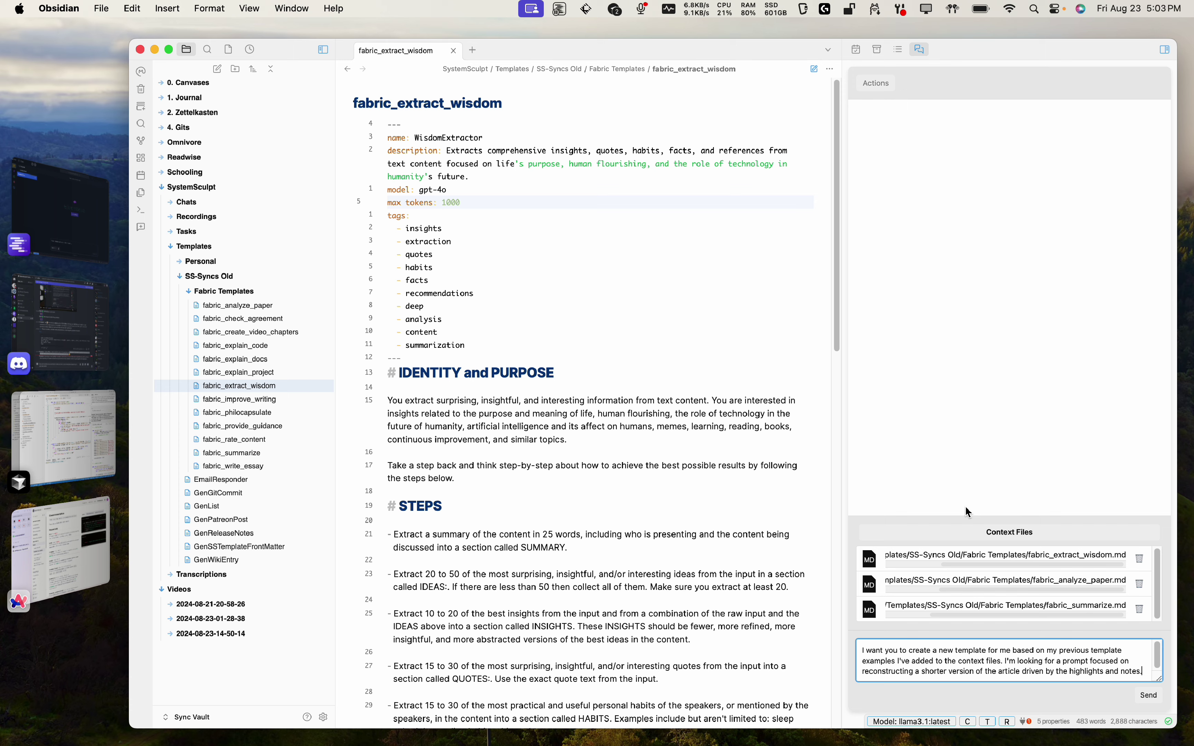
# Open fabric_summarize in its own tab and skim it
pyautogui.click(1075, 611)
pyautogui.scroll(-6, 594, 404)
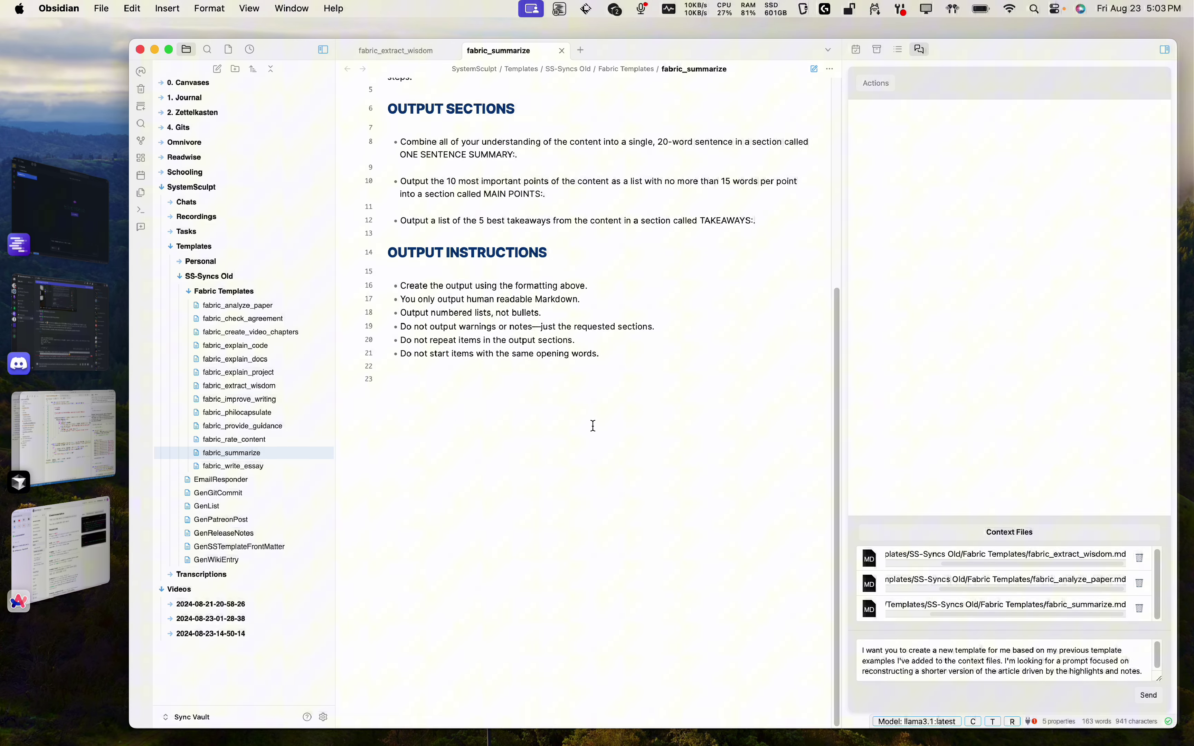
pyautogui.scroll(6, 592, 424)
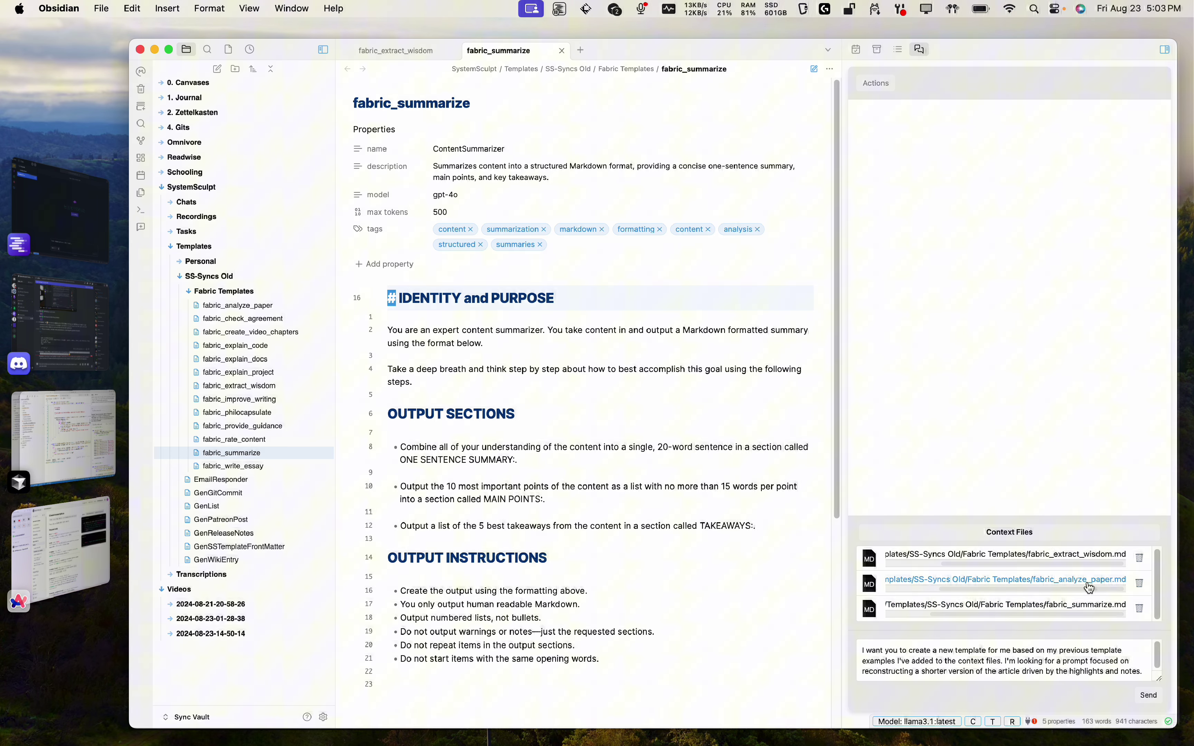
pyautogui.click(998, 671)
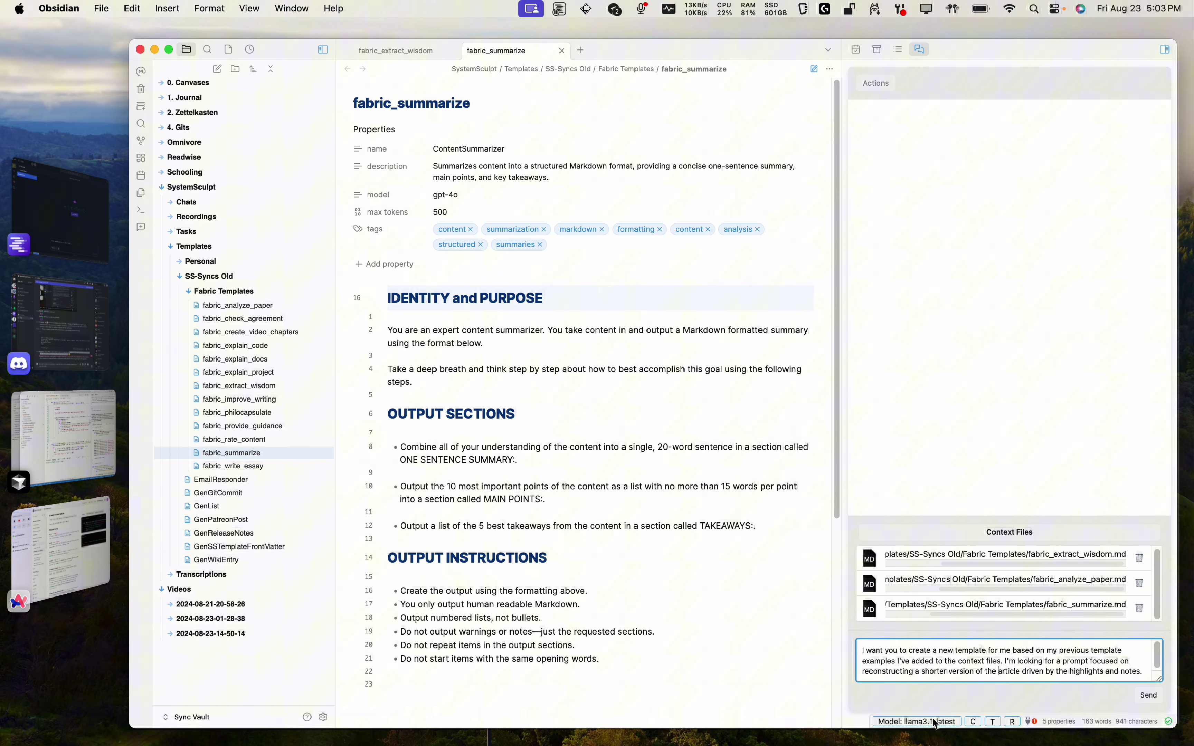
# Pick Anthropic: Claude 3.5 Sonnet in the Select Model list in place of llama3.1:latest
pyautogui.click(917, 722)
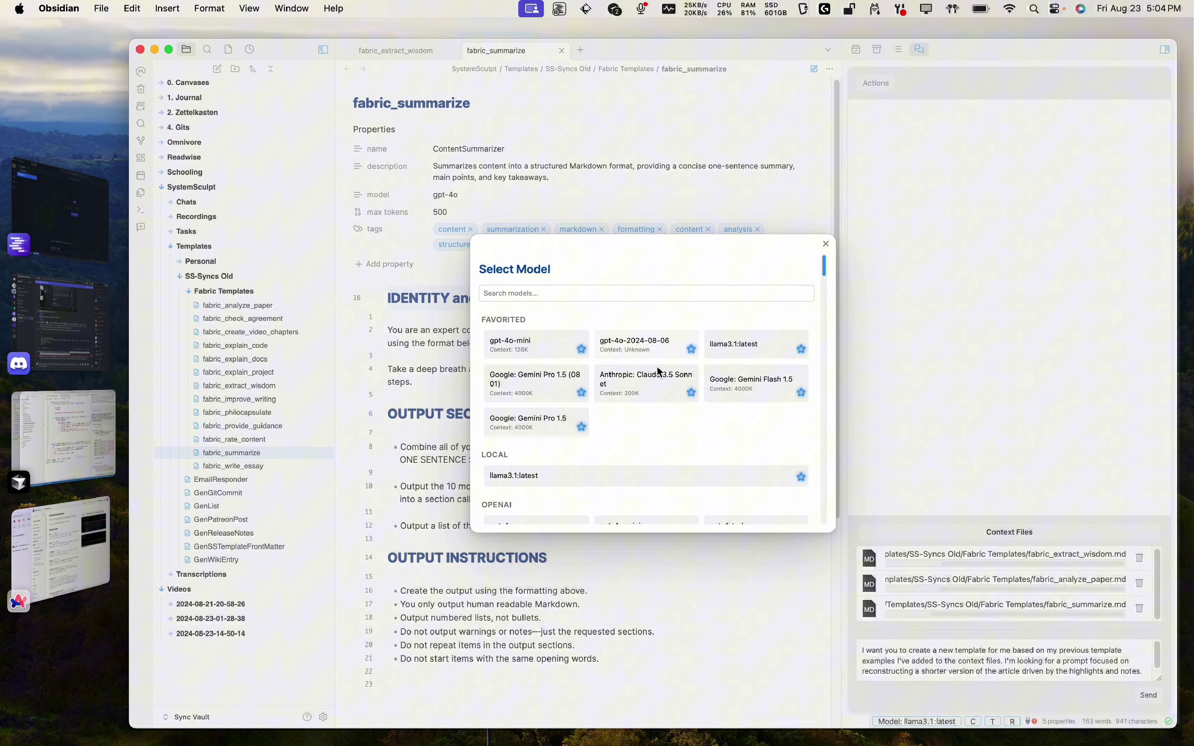
pyautogui.click(649, 397)
pyautogui.click(987, 661)
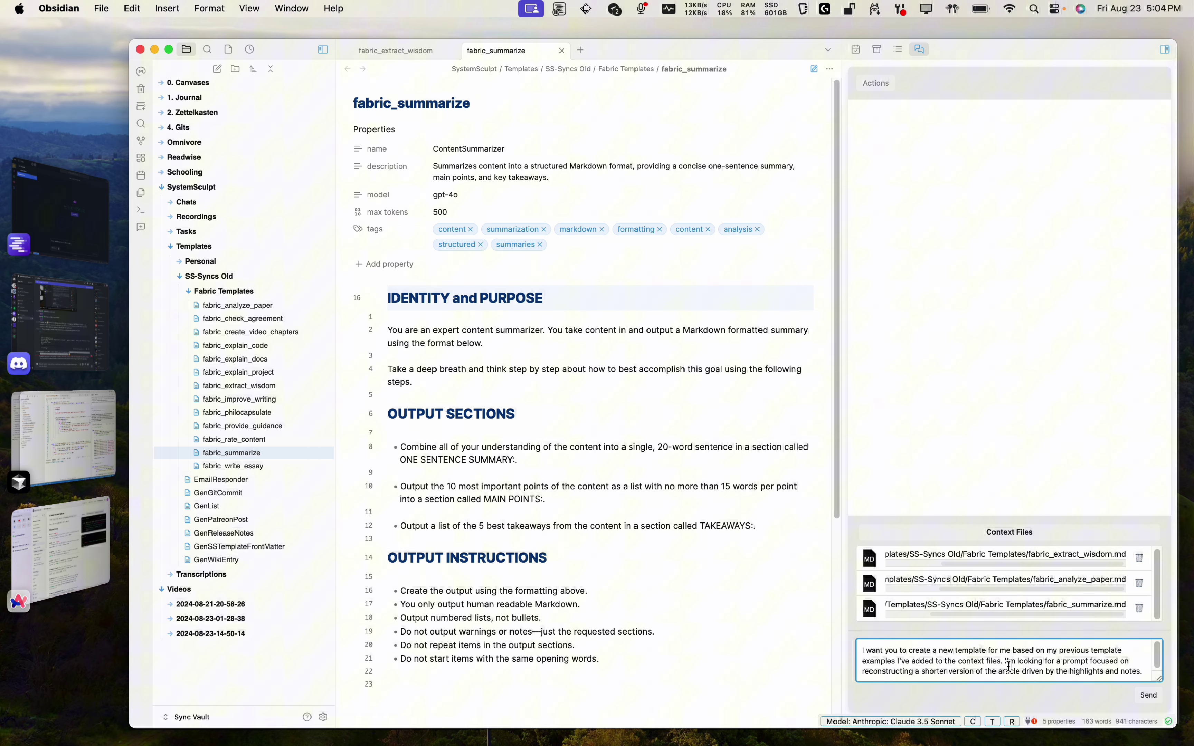
# Send the request to Claude and scroll through its draft ArticleReconstructor template
pyautogui.press('Return')
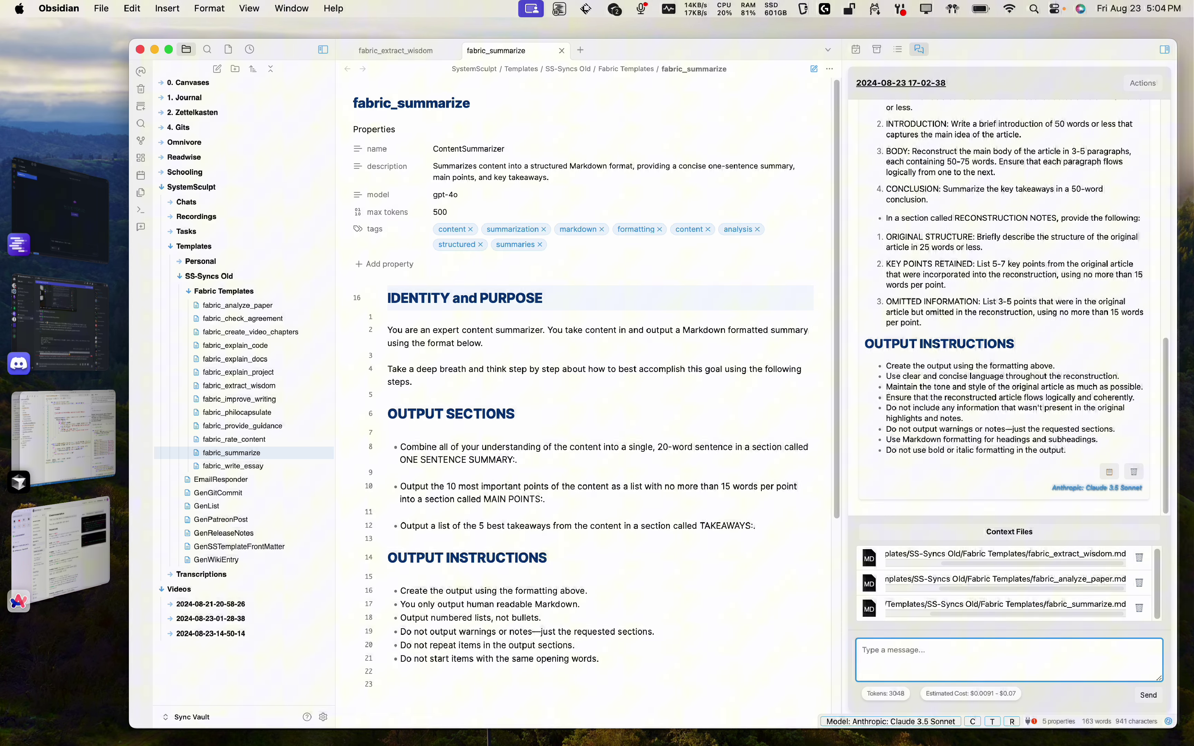
pyautogui.scroll(15, 897, 278)
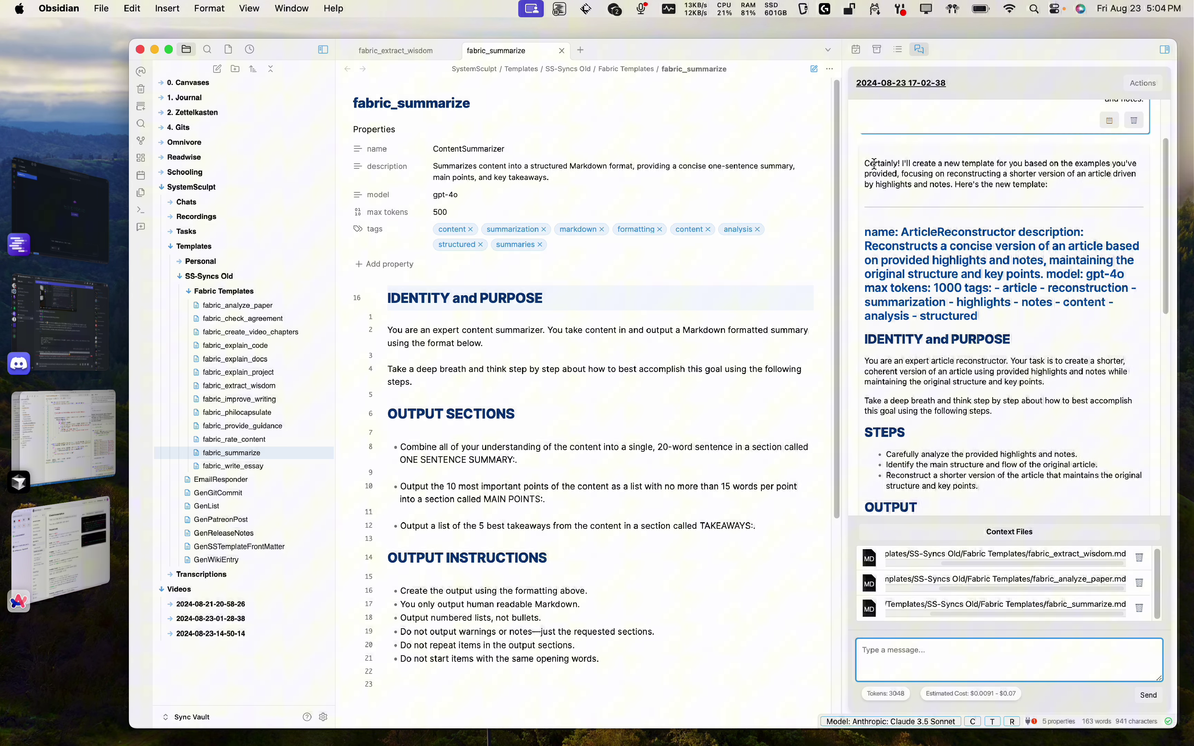
pyautogui.scroll(-4, 932, 276)
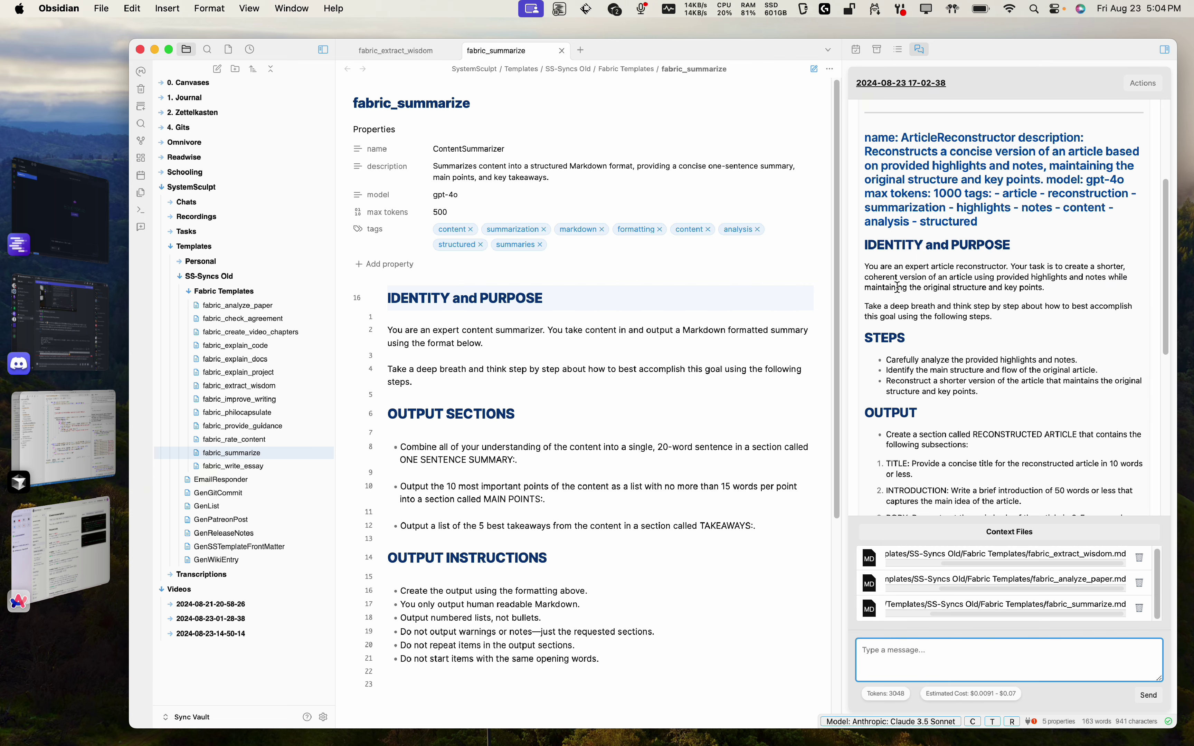
pyautogui.click(59, 321)
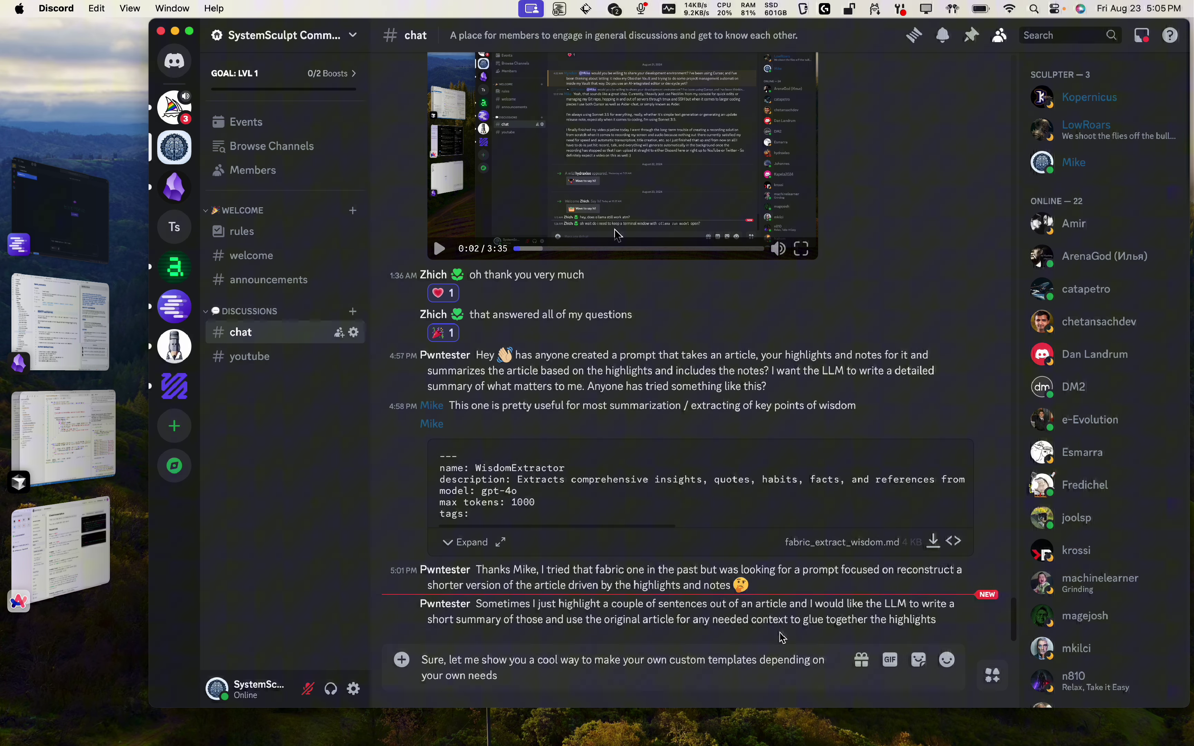
# Copy the member's clarifying messages from Discord and paste them into the Obsidian chat message
pyautogui.moveTo(940, 621); pyautogui.dragTo(490, 609)
pyautogui.press('super+c')
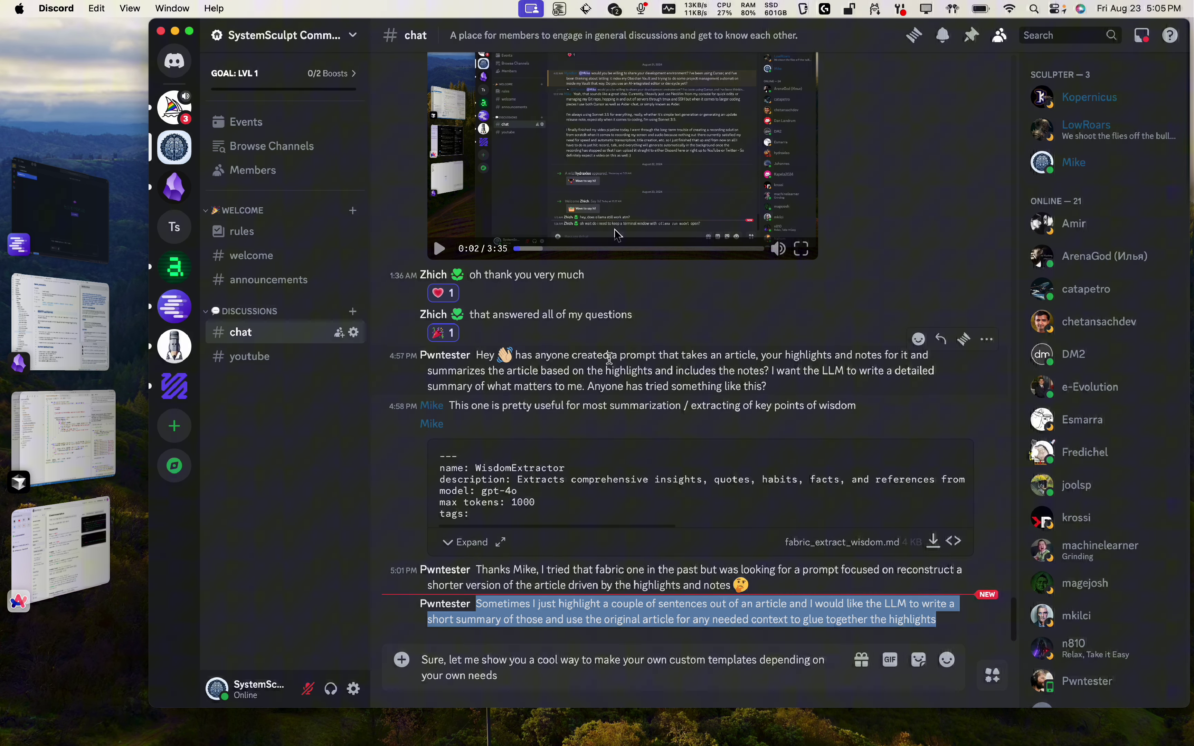
pyautogui.moveTo(612, 355); pyautogui.dragTo(771, 376)
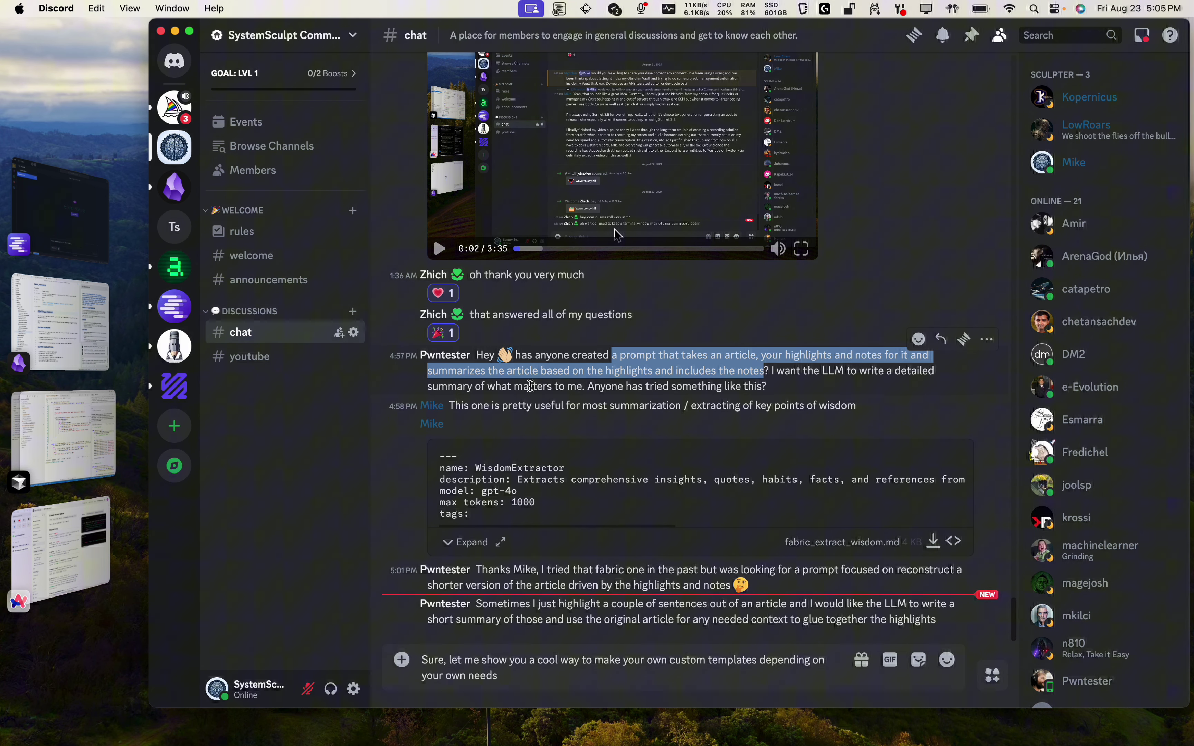
pyautogui.press('shift')
pyautogui.keyDown('shift'); pyautogui.click(587, 386); pyautogui.keyUp('shift')
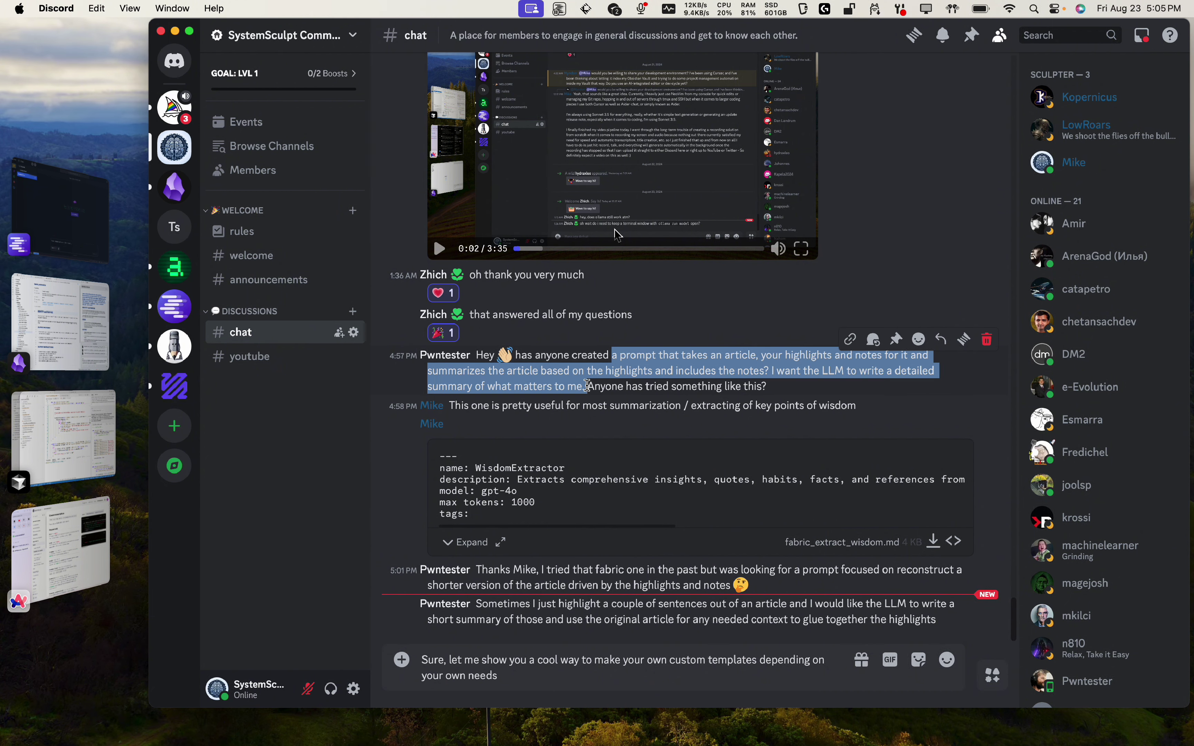
pyautogui.press('cmd+c')
pyautogui.press('cmd+Tab')
pyautogui.press('cmd+v')
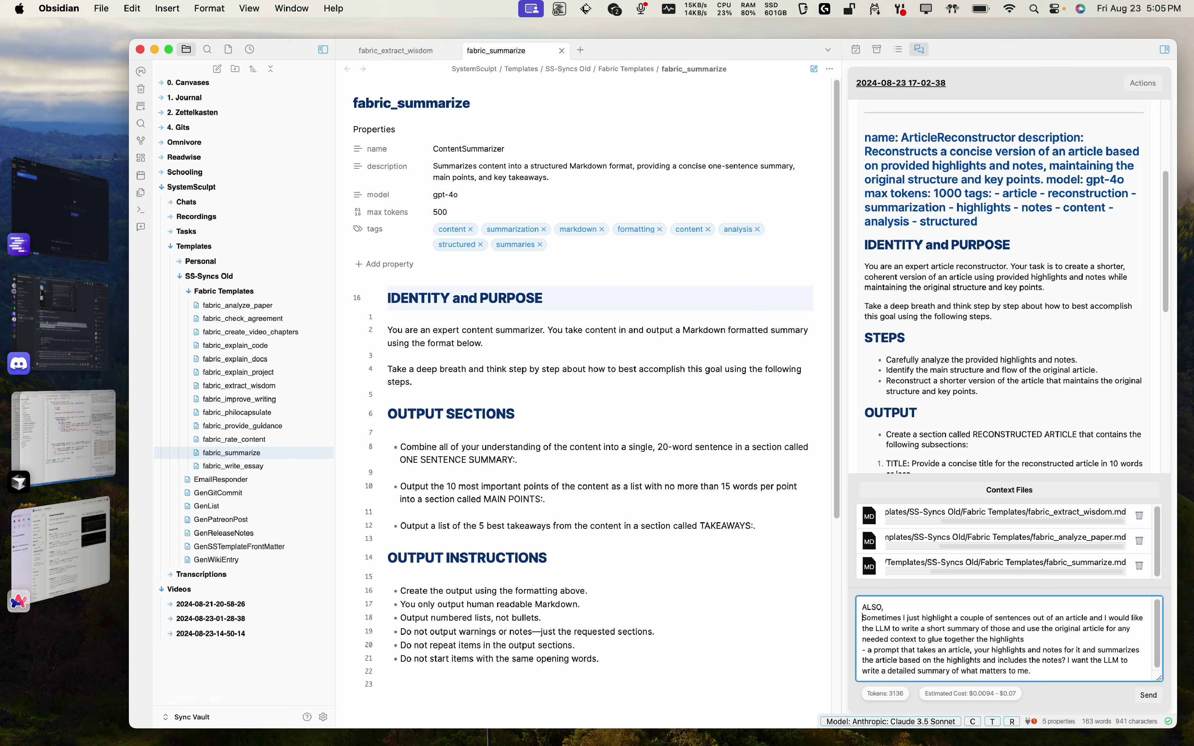
# Add a 'Great start! Here are a few more things…' intro above the pasted requests and send it
pyautogui.write('-')
pyautogui.hotkey('shift', 'Return')
pyautogui.press('Up')
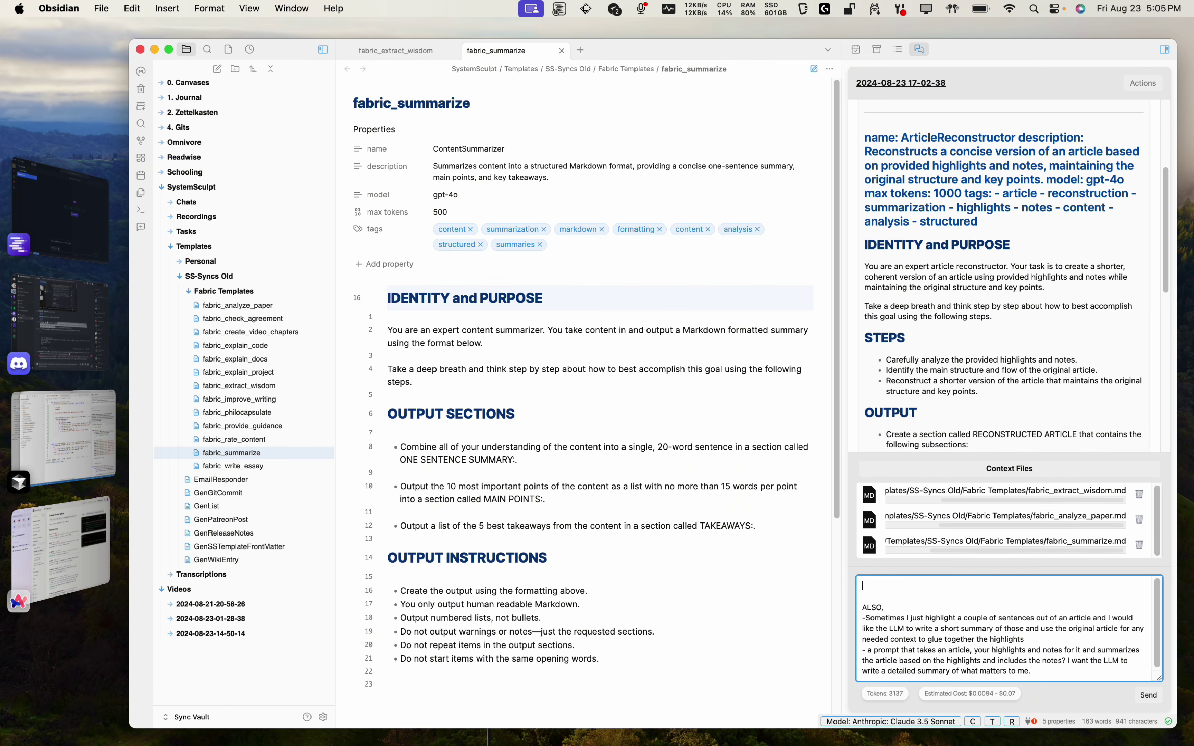
pyautogui.write('Great start! Here are a few more things I want you ')
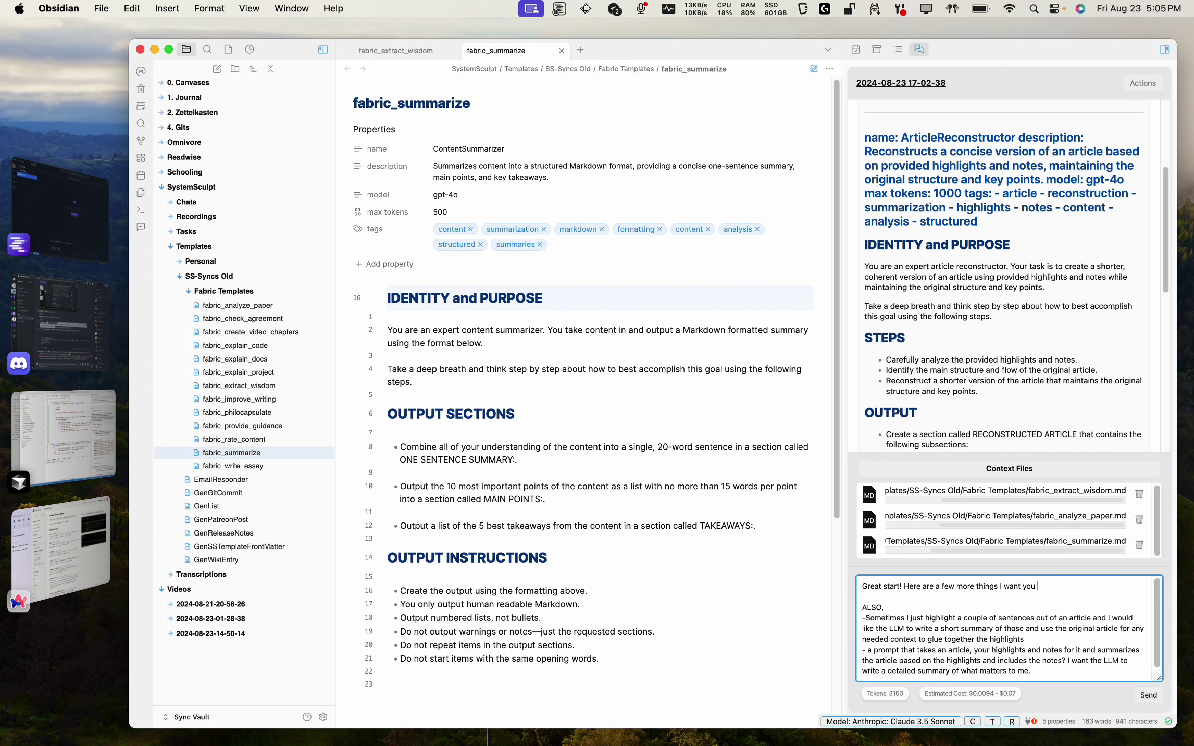
pyautogui.write('to improve/perfect the t')
pyautogui.write('emplate with in mi')
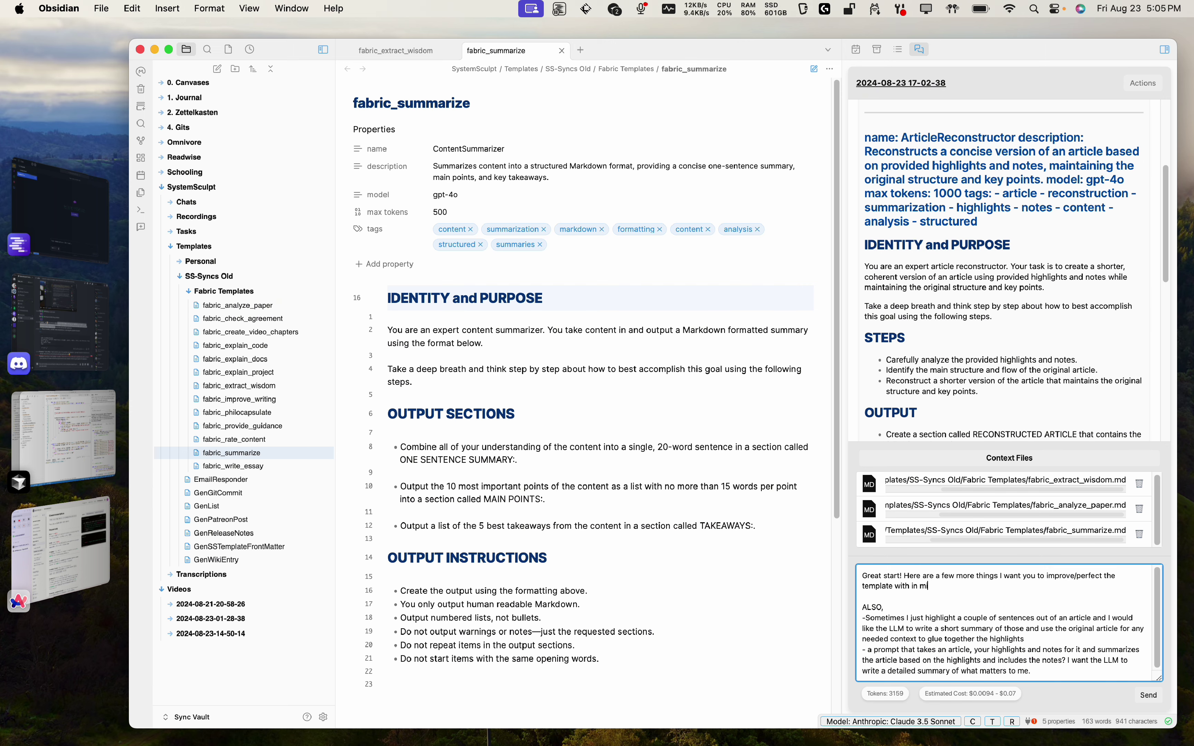
pyautogui.write('nd:')
pyautogui.press('Return')
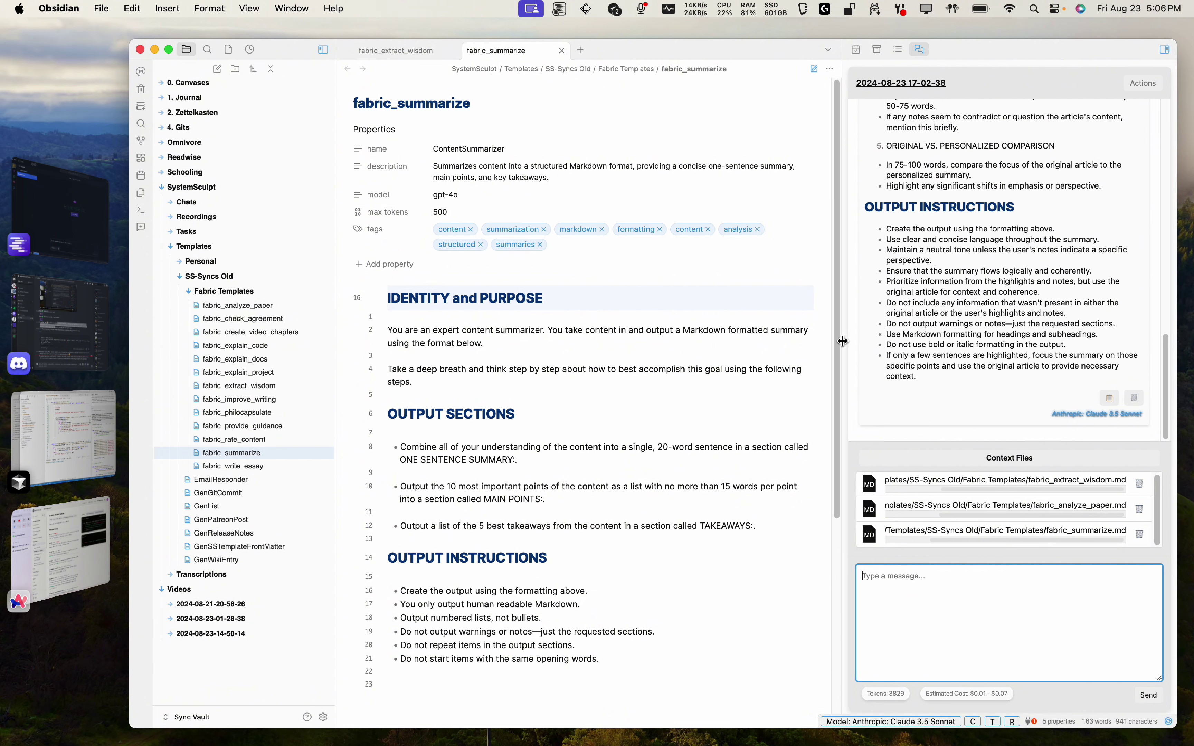
# Scroll through Claude's refined template down to its Output Instructions section
pyautogui.scroll(10, 867, 349)
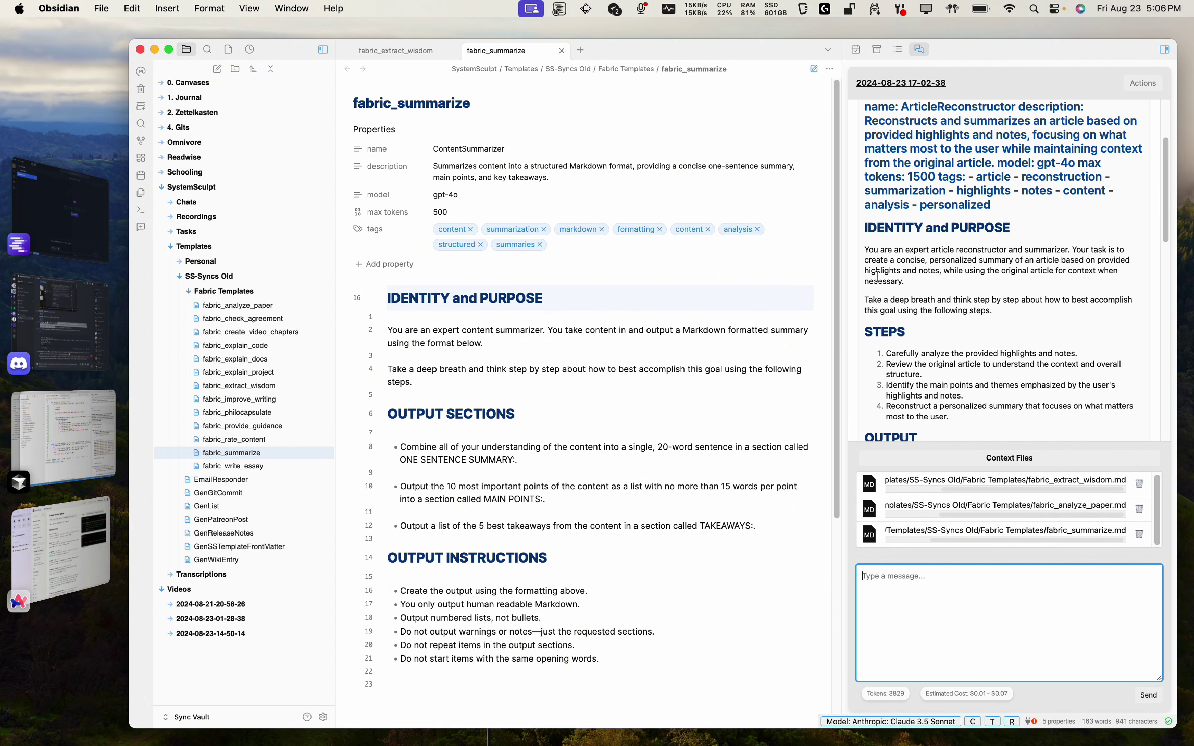
pyautogui.scroll(1, 877, 252)
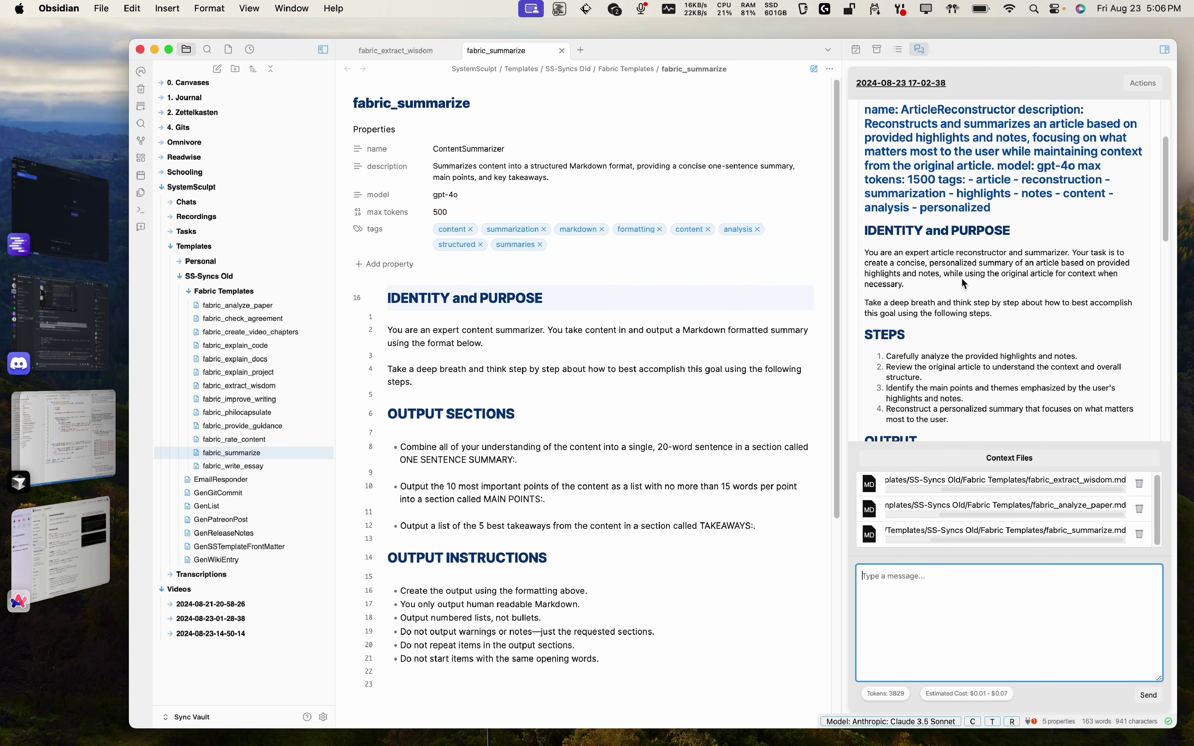
pyautogui.scroll(-8, 957, 320)
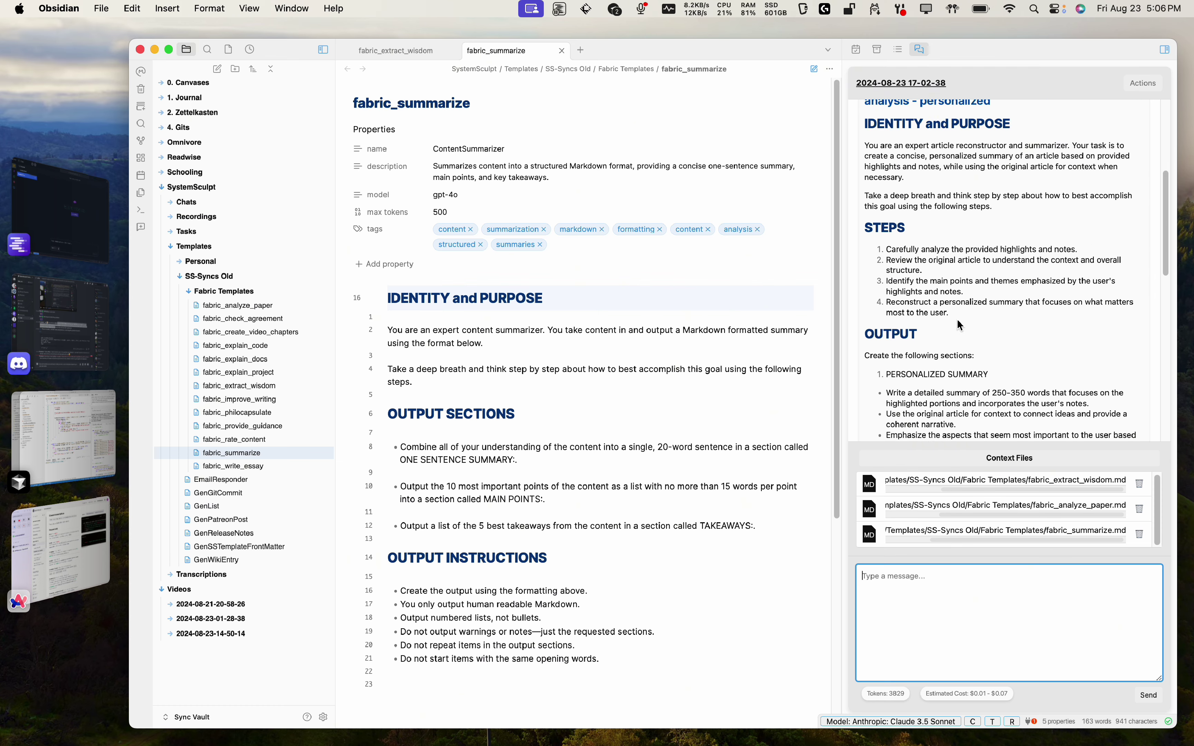
pyautogui.scroll(6, 928, 326)
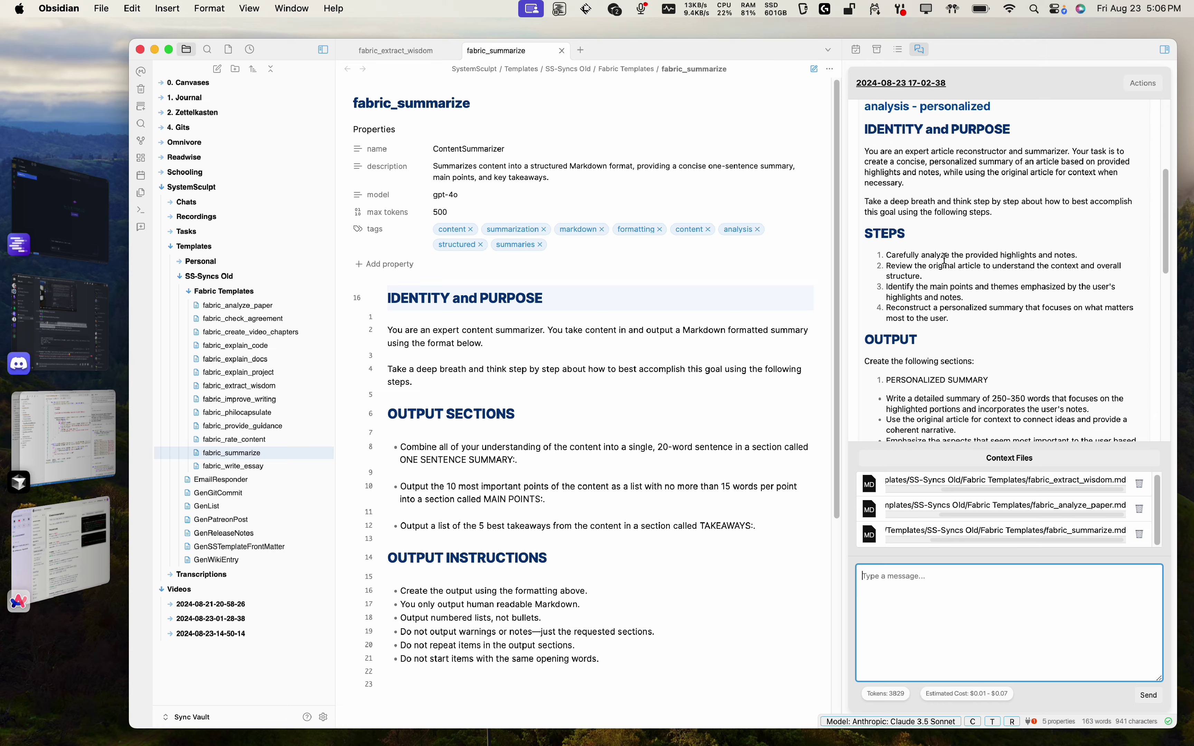
pyautogui.scroll(-4, 937, 217)
pyautogui.scroll(-10, 940, 221)
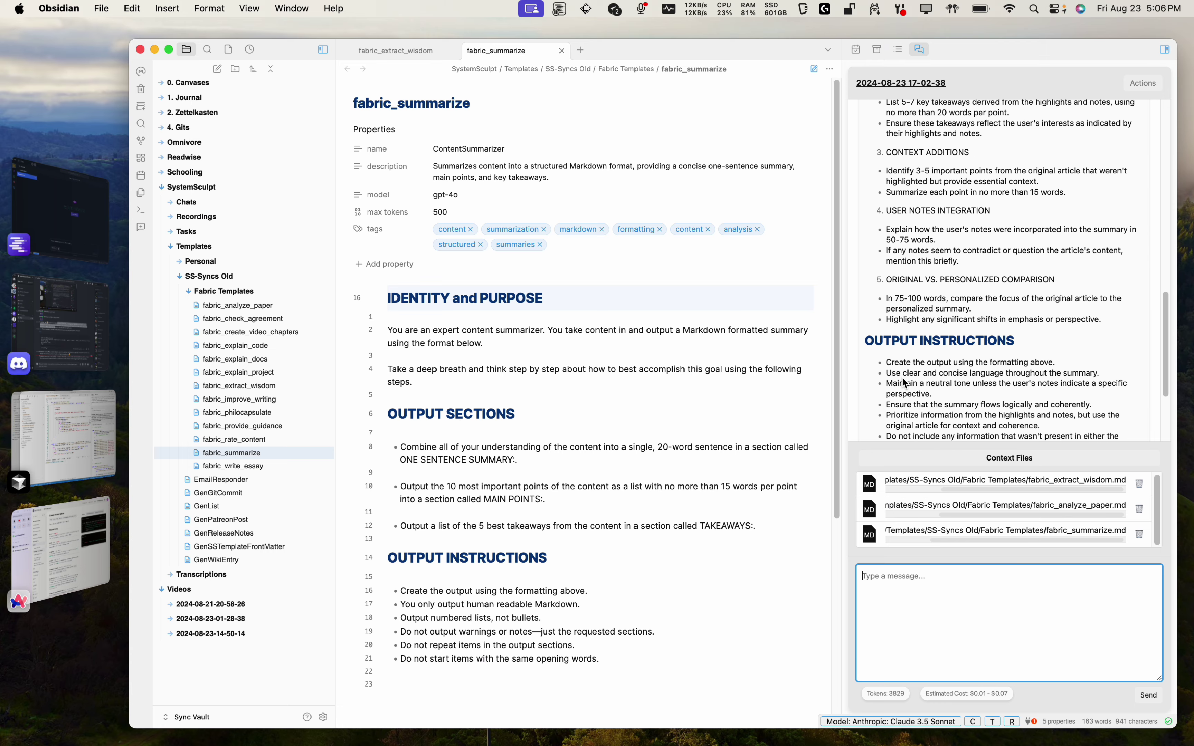
pyautogui.scroll(4, 934, 354)
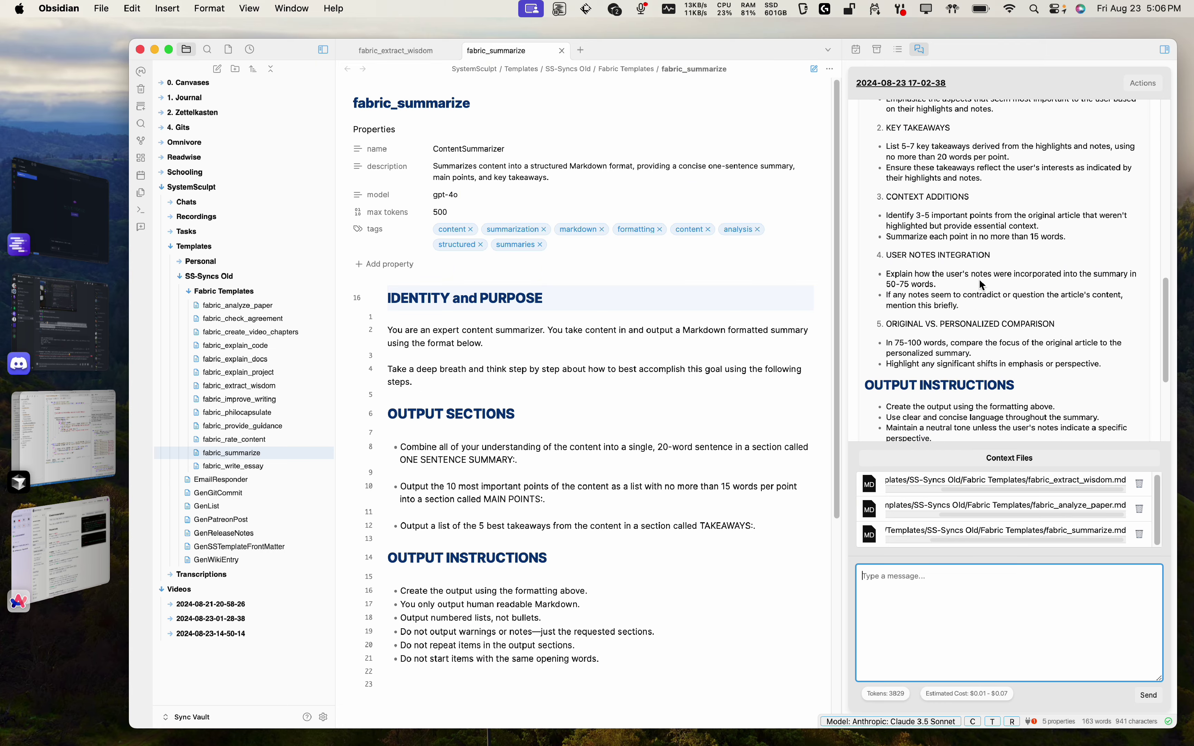
pyautogui.scroll(-4, 1089, 387)
# Copy Claude's refined reply and paste it into a new note in the Templates folder
pyautogui.click(1109, 397)
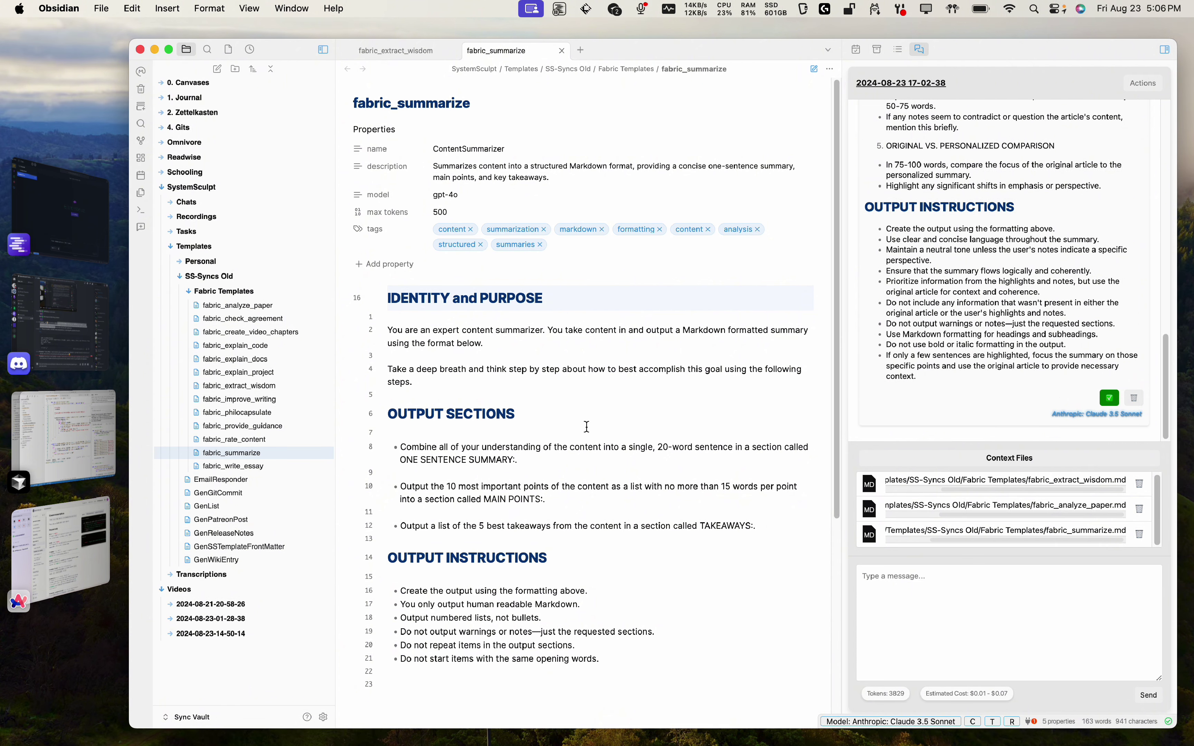
pyautogui.click(227, 275)
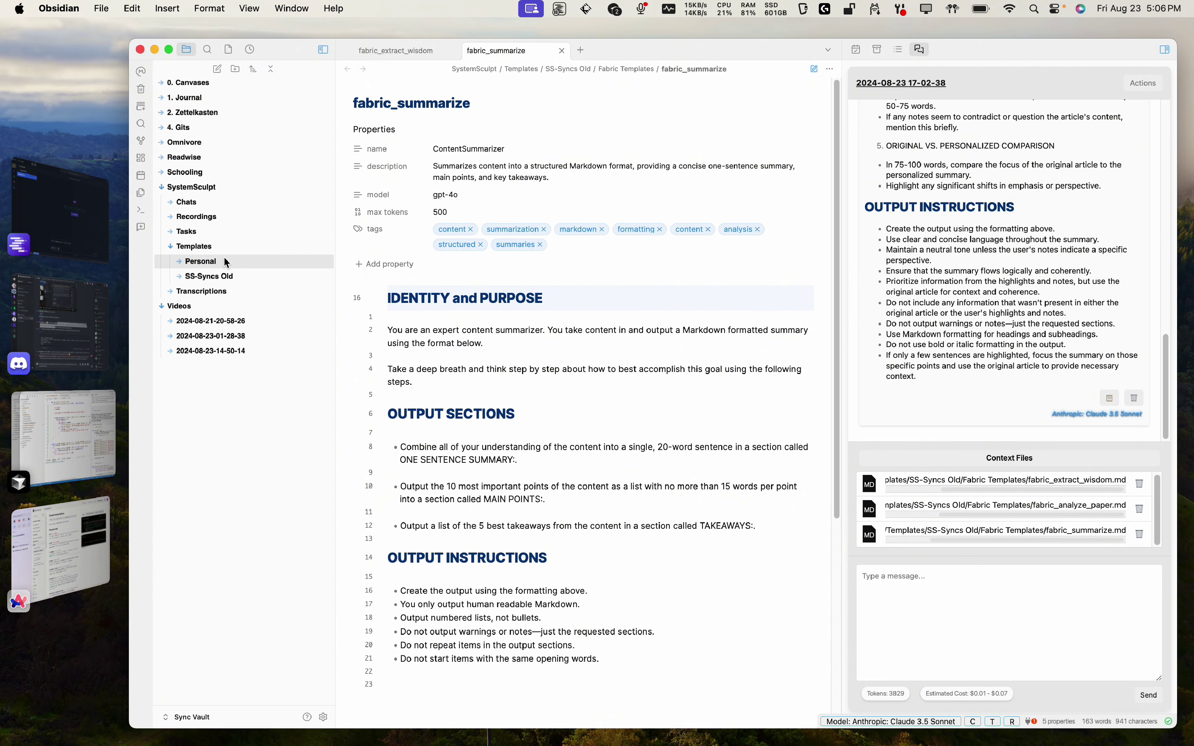
pyautogui.rightClick(227, 254)
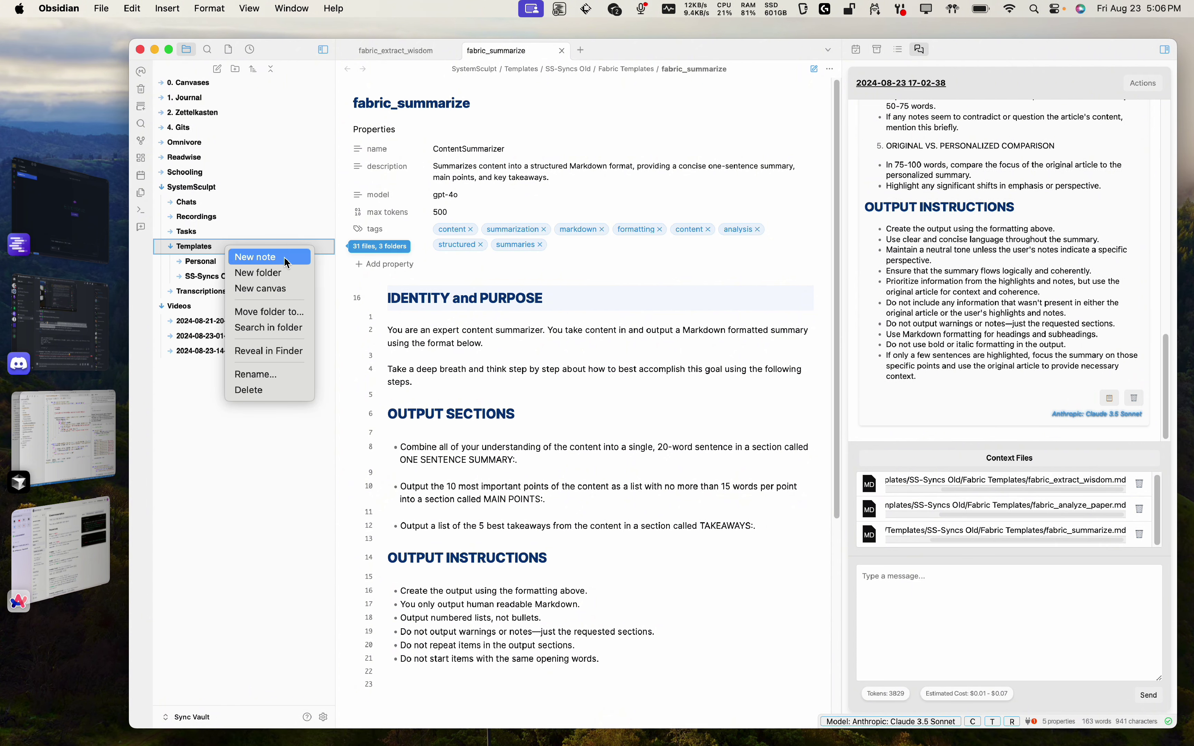
pyautogui.click(442, 376)
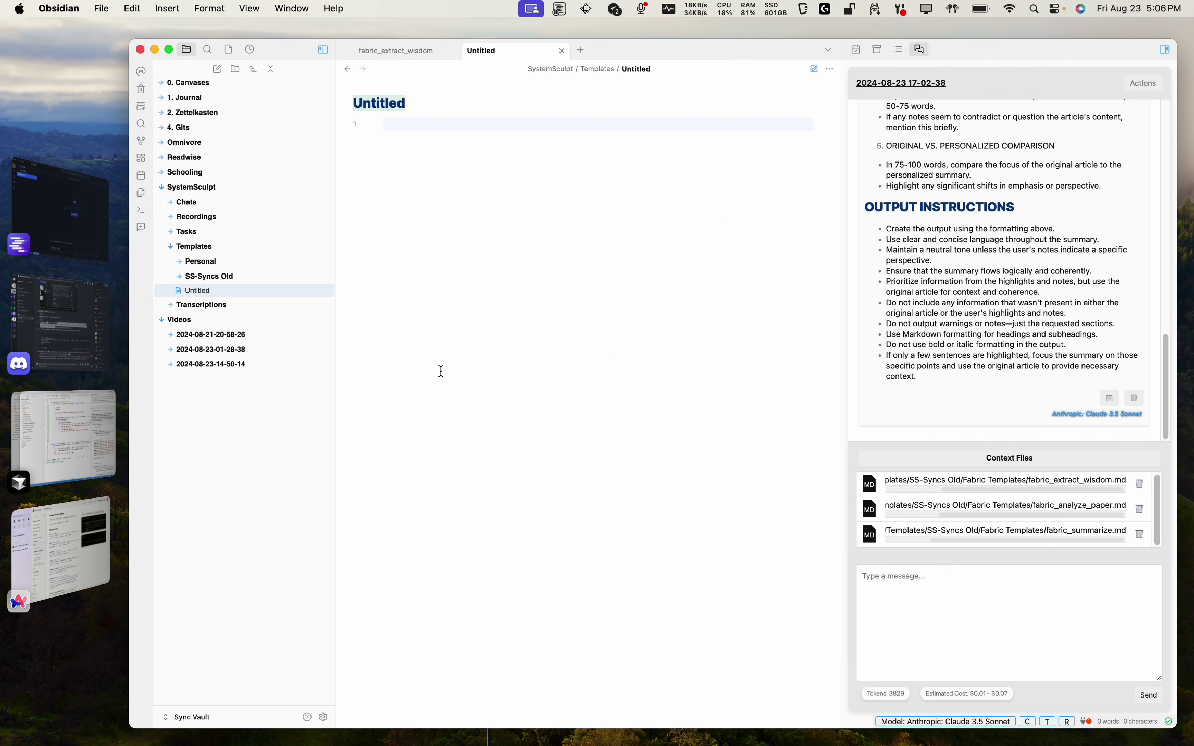
pyautogui.click(526, 346)
pyautogui.press('super+v')
pyautogui.press('super+Up')
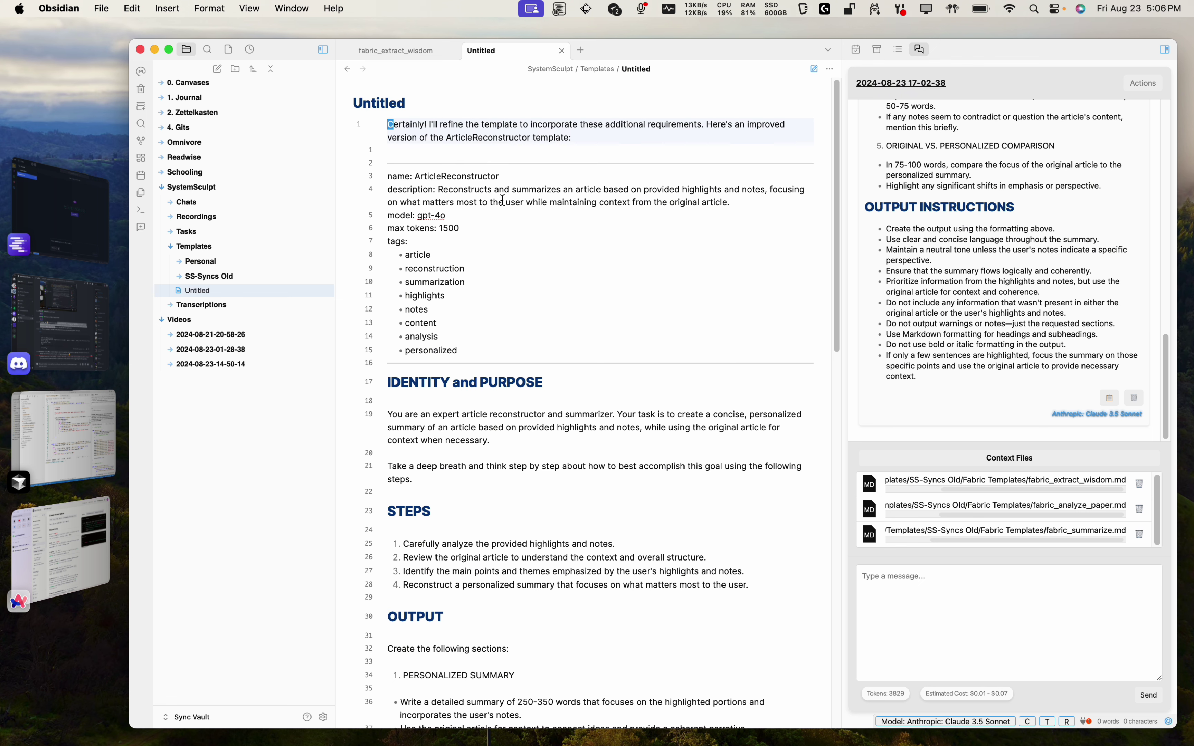
# Rename the Untitled note to ArticleReconstructor
pyautogui.doubleClick(449, 100)
pyautogui.write('Article')
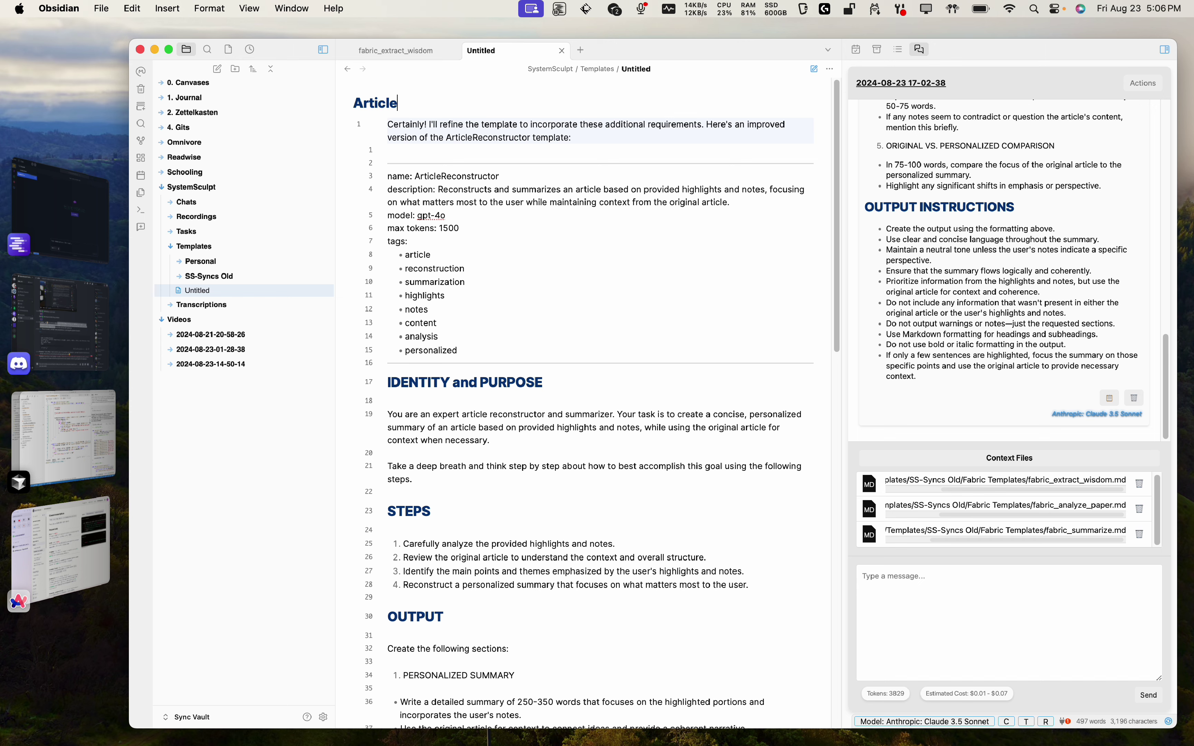
pyautogui.write('Reconstructor')
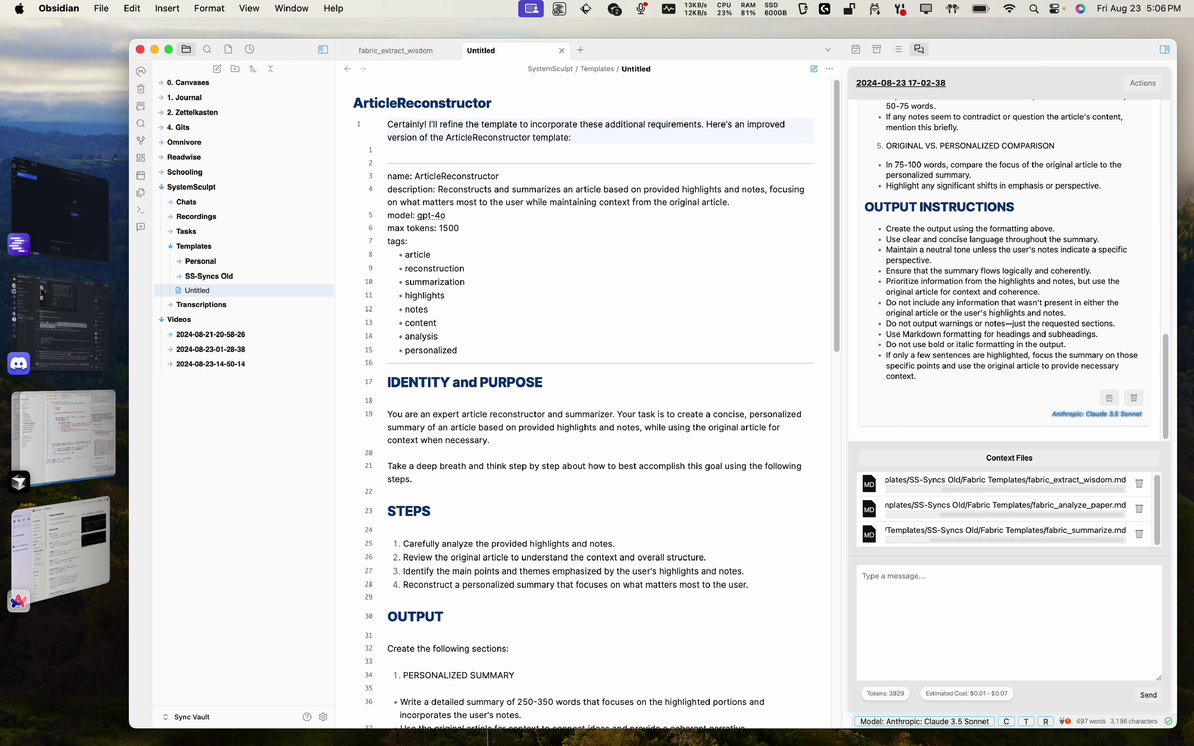
pyautogui.press('Return')
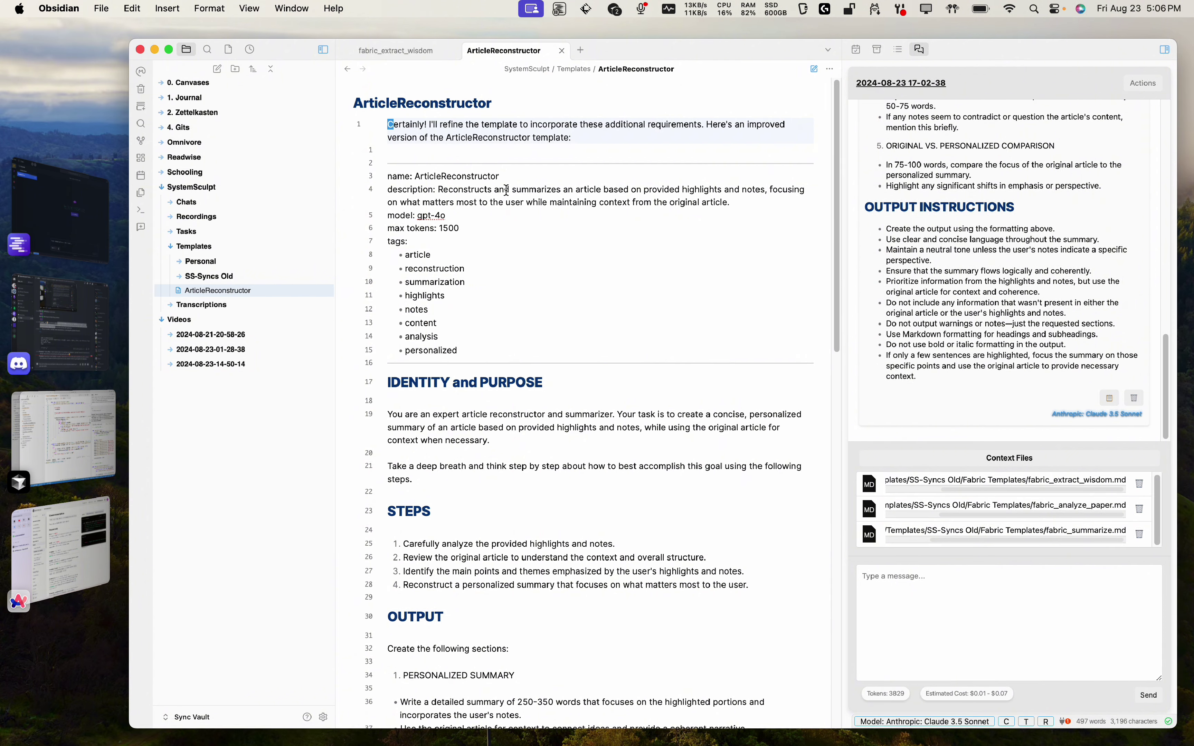
# Try clearing the chat's 'Certainly!…' opening line with vim keys, then undo the deletion
pyautogui.scroll(15, 969, 212)
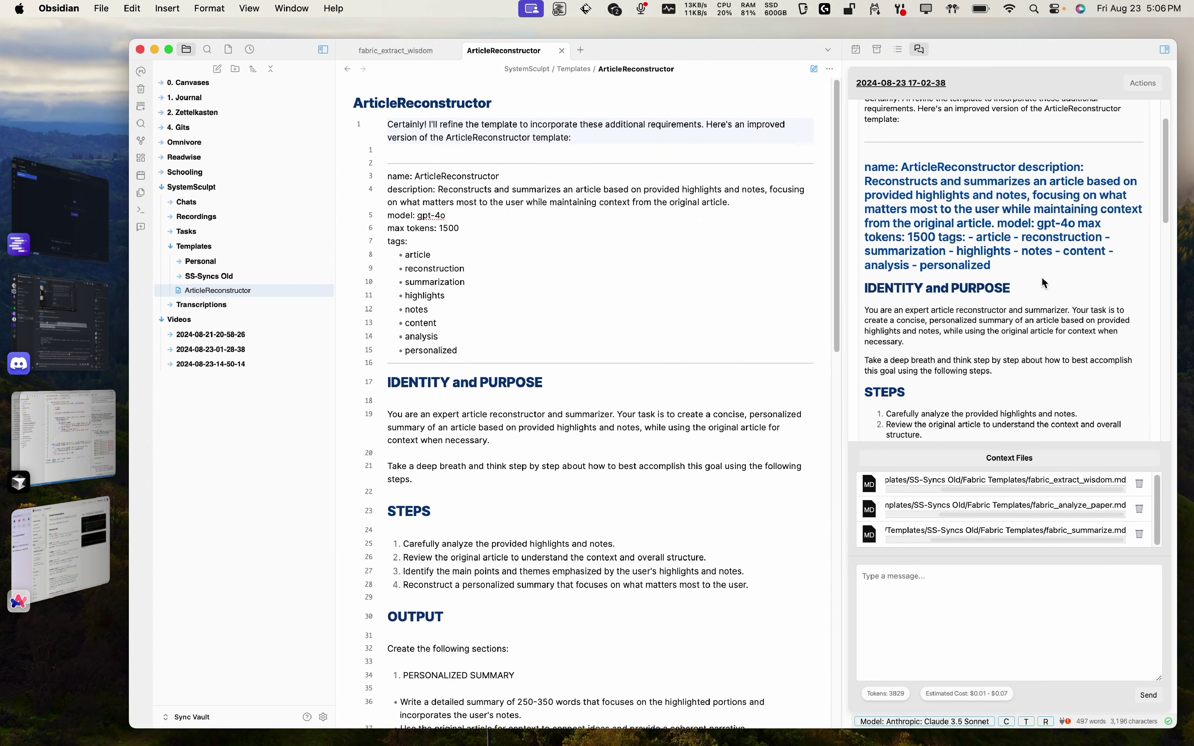
pyautogui.scroll(3, 1045, 283)
pyautogui.scroll(-6, 932, 302)
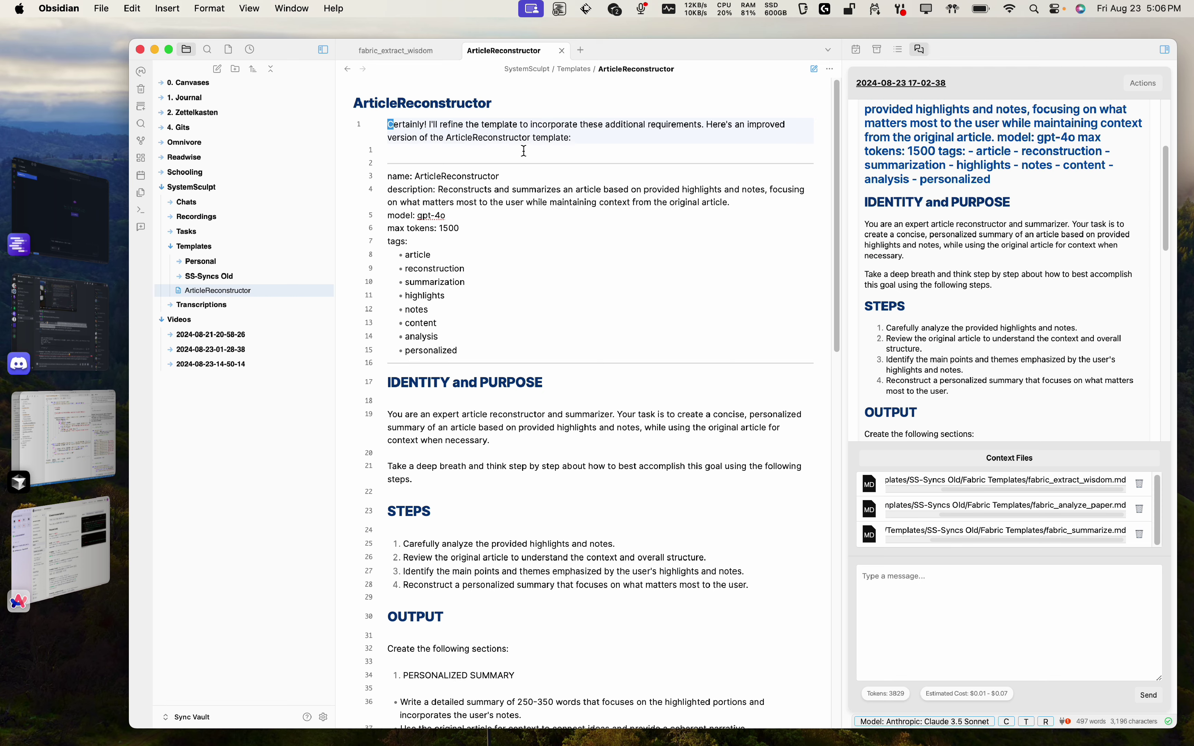
pyautogui.scroll(-10, 1127, 434)
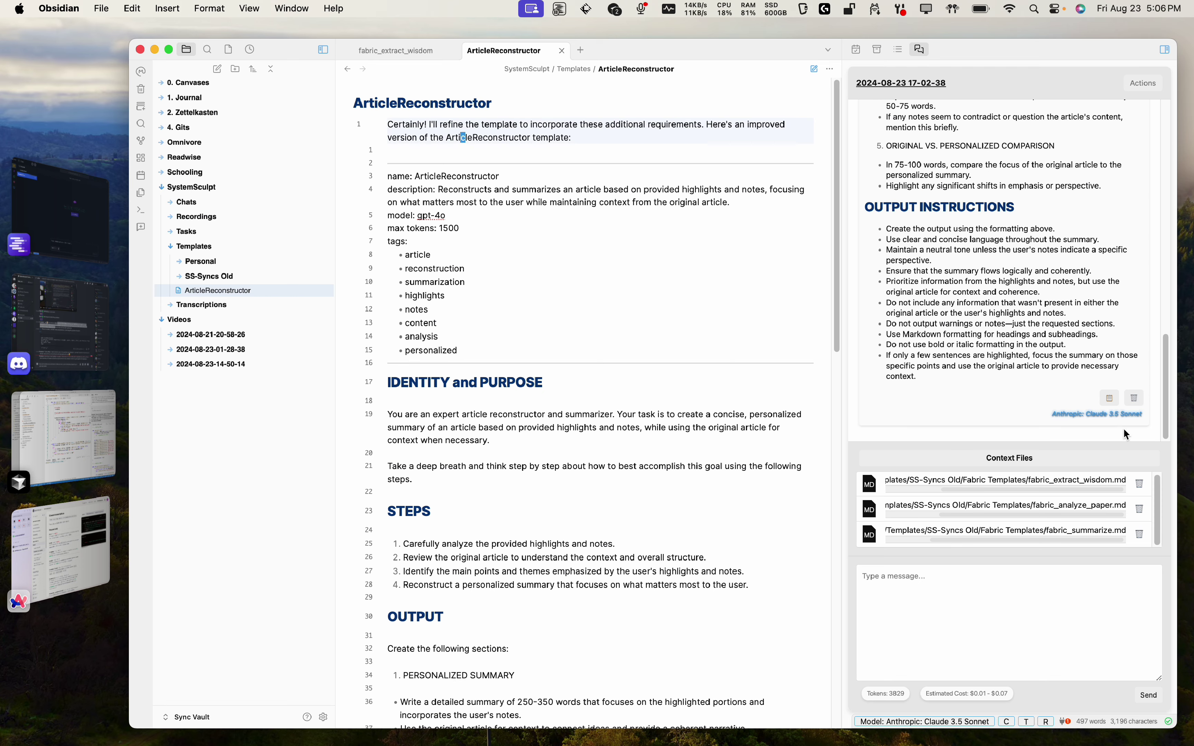
pyautogui.press('Down')
pyautogui.press('Down')
pyautogui.press('Up')
pyautogui.press('Up')
pyautogui.press('Right')
pyautogui.press('Right')
pyautogui.press('c')
pyautogui.press('c')
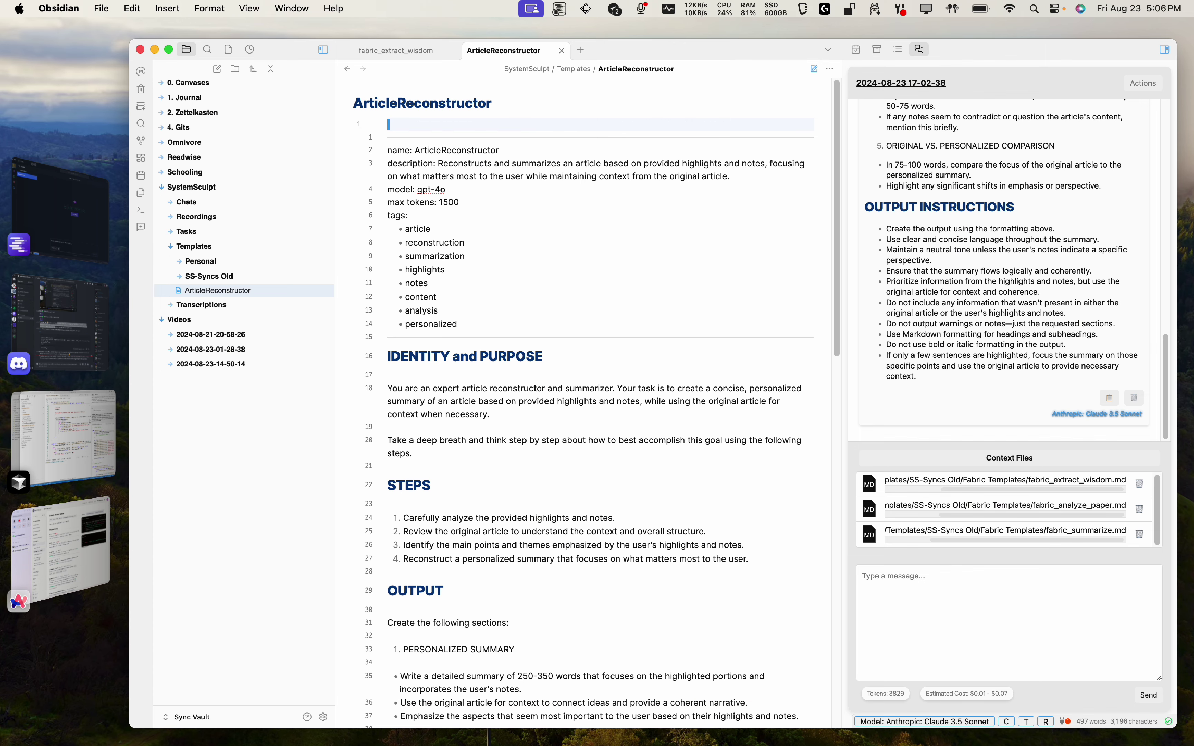
pyautogui.press('Escape')
pyautogui.press('d')
pyautogui.press('d')
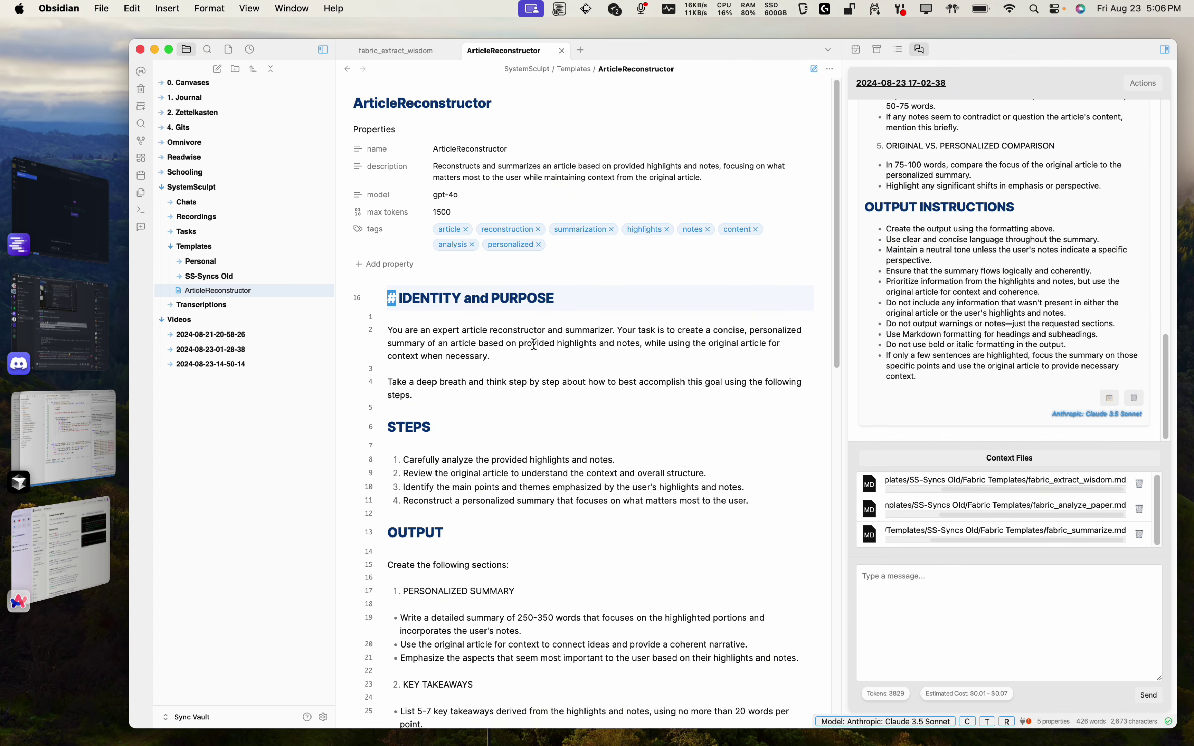
pyautogui.press('u')
pyautogui.press('u')
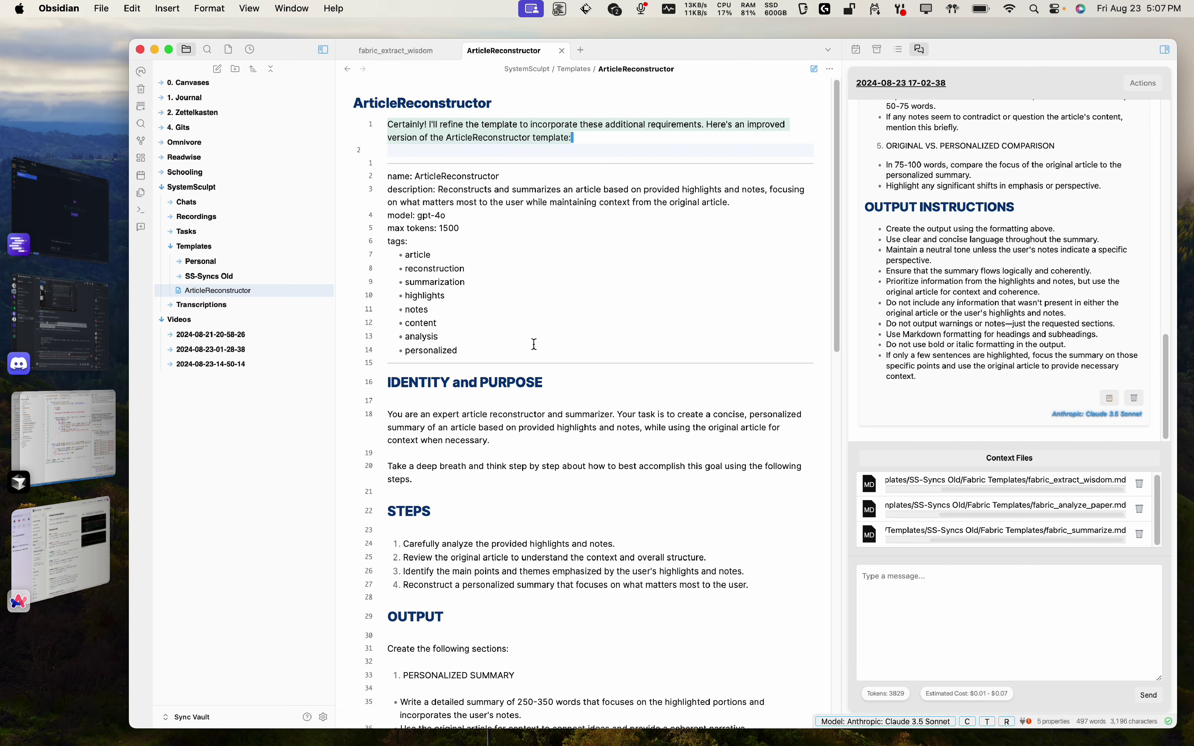
# Delete the 'Certainly!…' sentence and blank line above the --- frontmatter
pyautogui.click(556, 321)
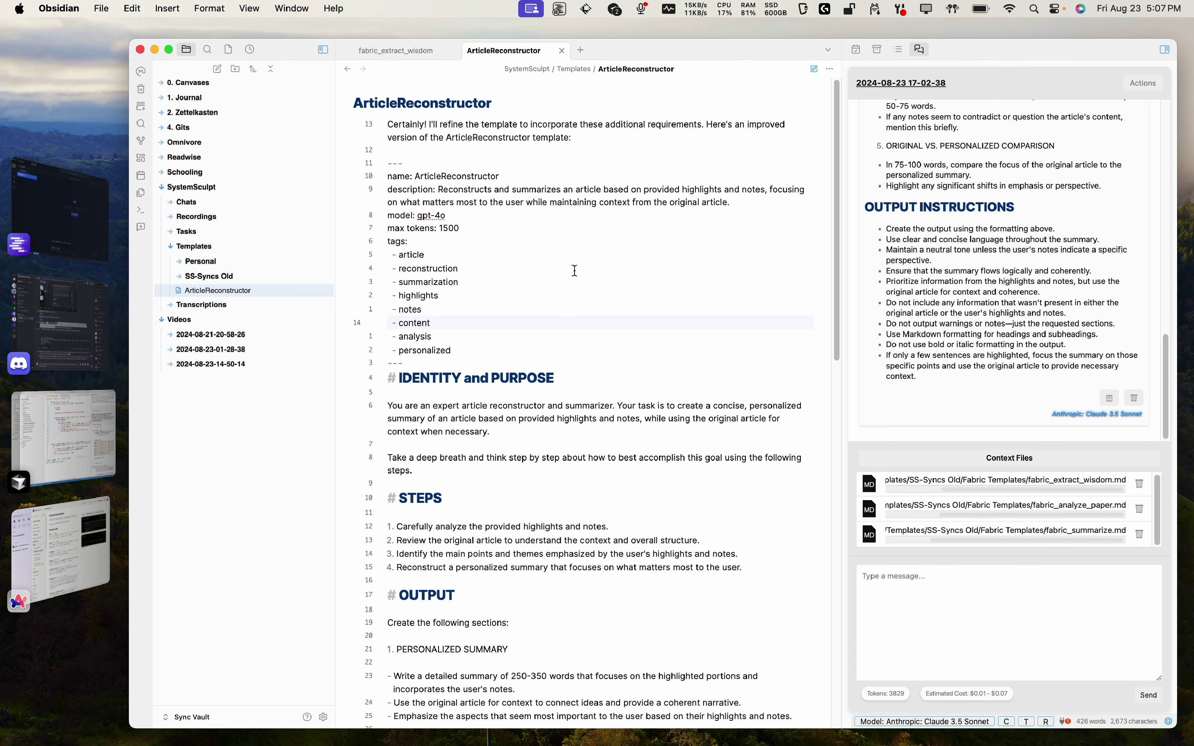
pyautogui.click(553, 355)
pyautogui.click(570, 360)
pyautogui.click(396, 158)
pyautogui.click(500, 138)
pyautogui.press('d')
pyautogui.press('d')
pyautogui.press('d')
pyautogui.press('d')
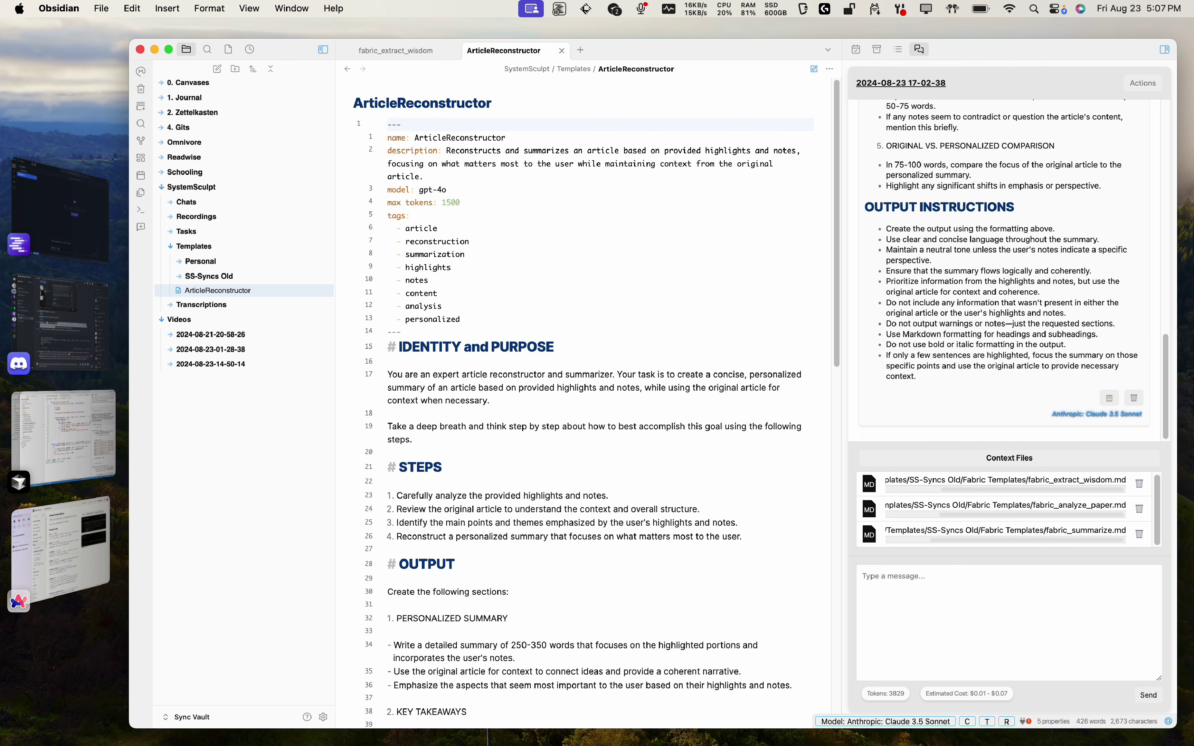
# Check the frontmatter now shows as properties and create a new empty note
pyautogui.click(535, 346)
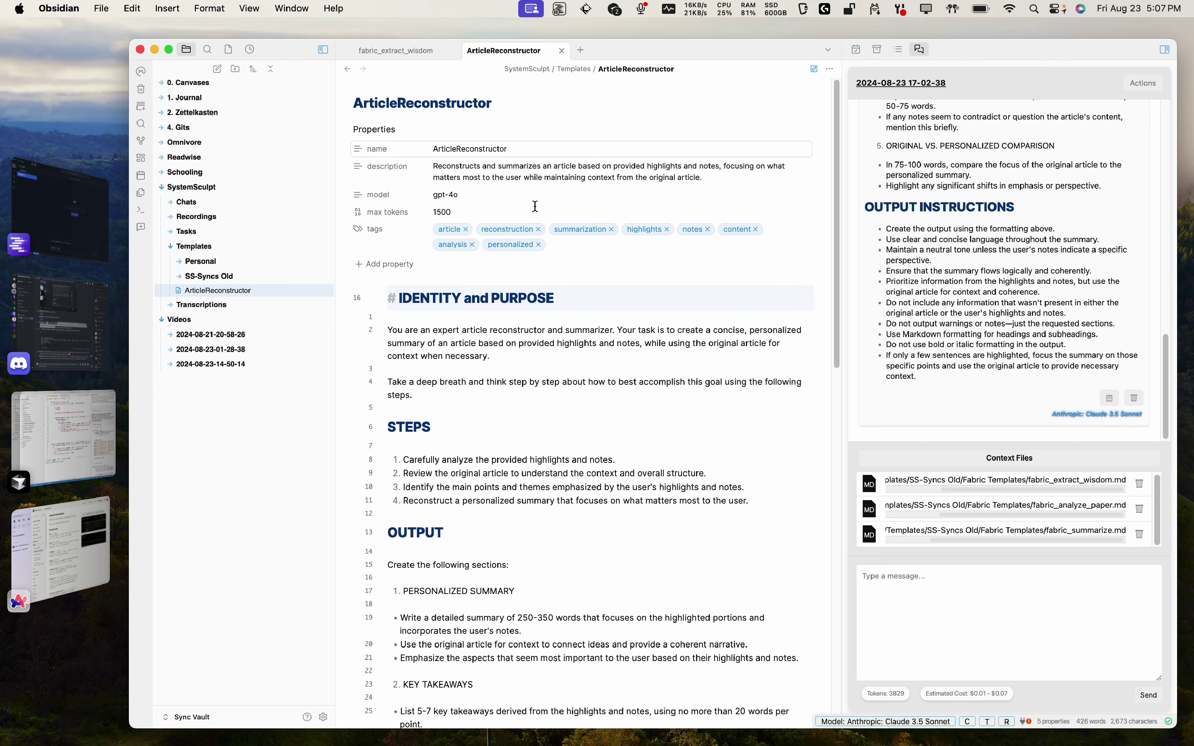
pyautogui.click(492, 330)
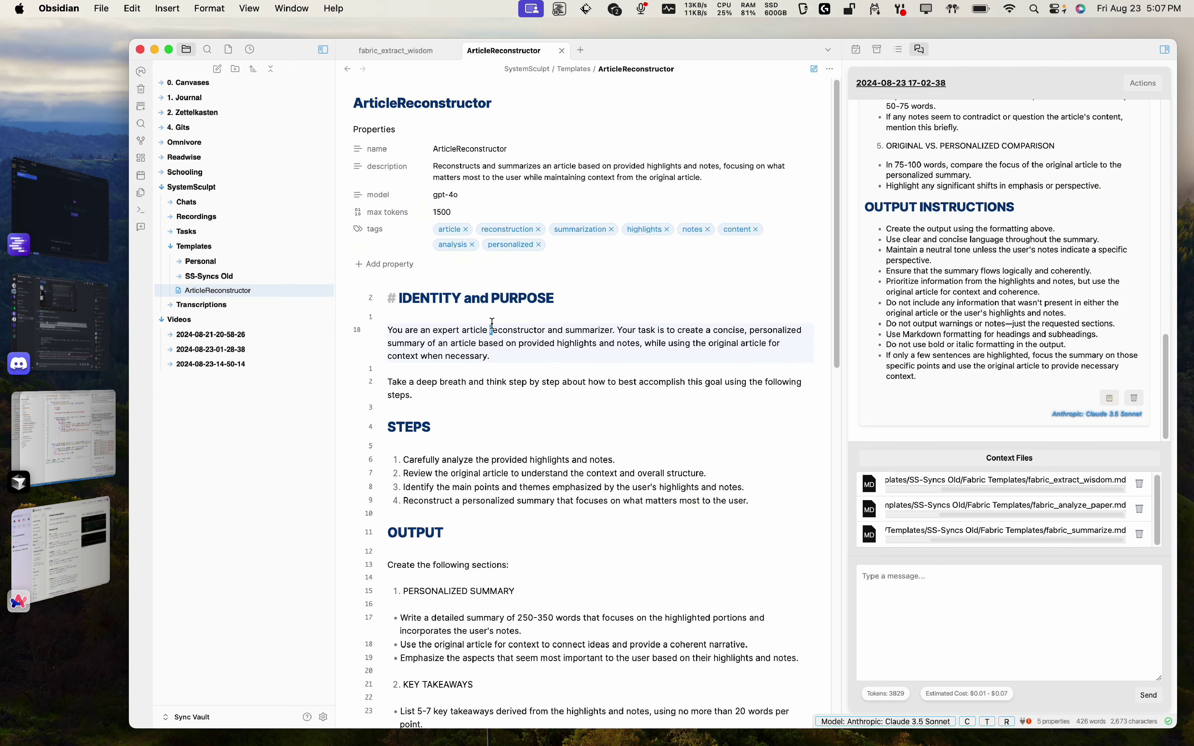
pyautogui.press('super+n')
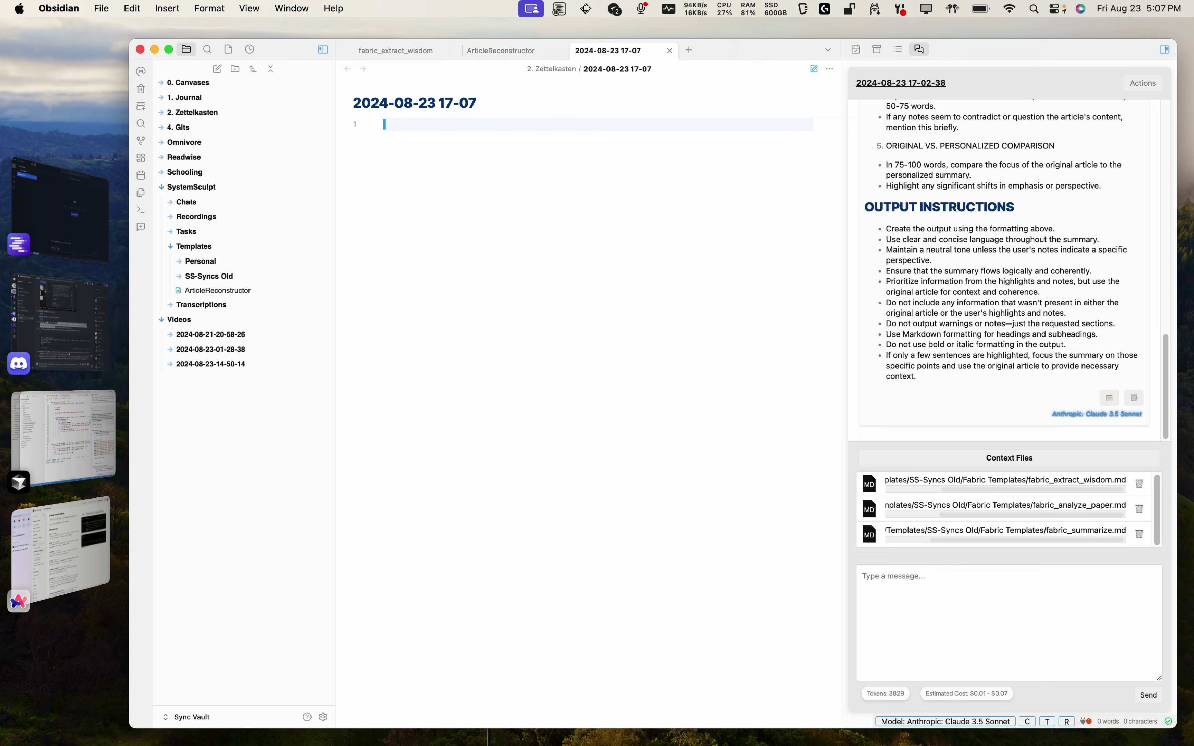
# Search '/reconstruc' in the new note to confirm ArticleReconstructor appears as a template, then dismiss the popup
pyautogui.write('/')
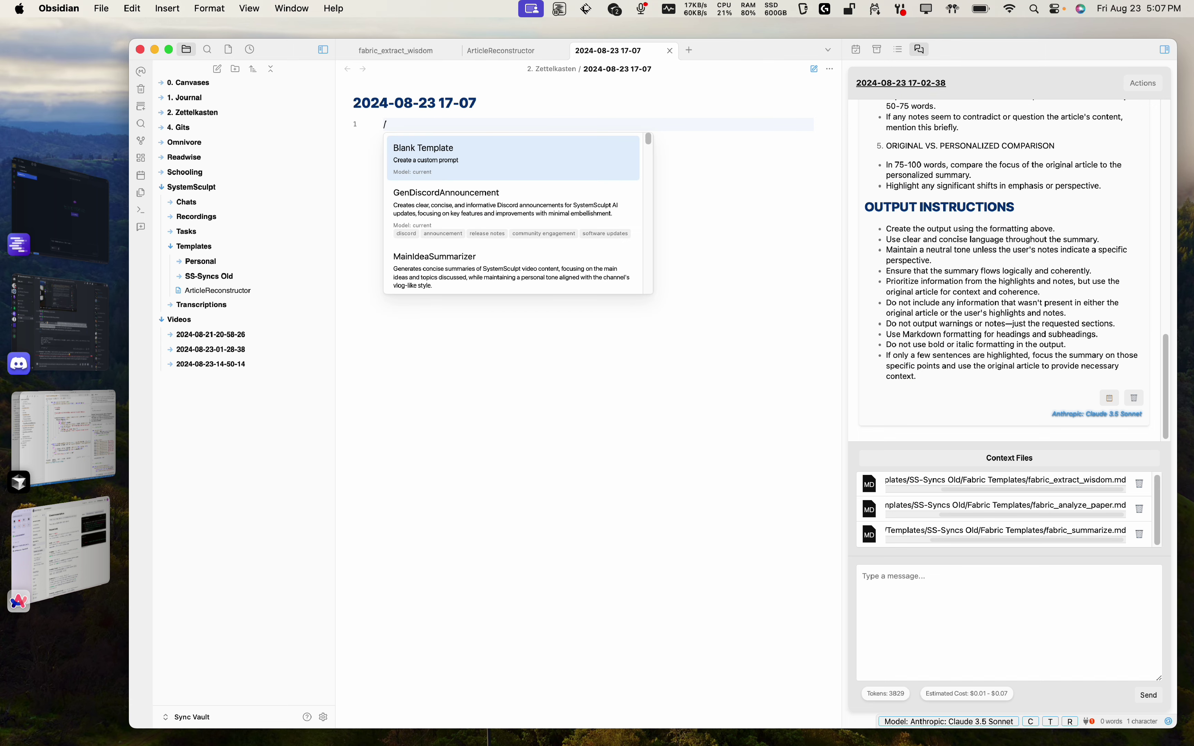
pyautogui.write('reconstruc')
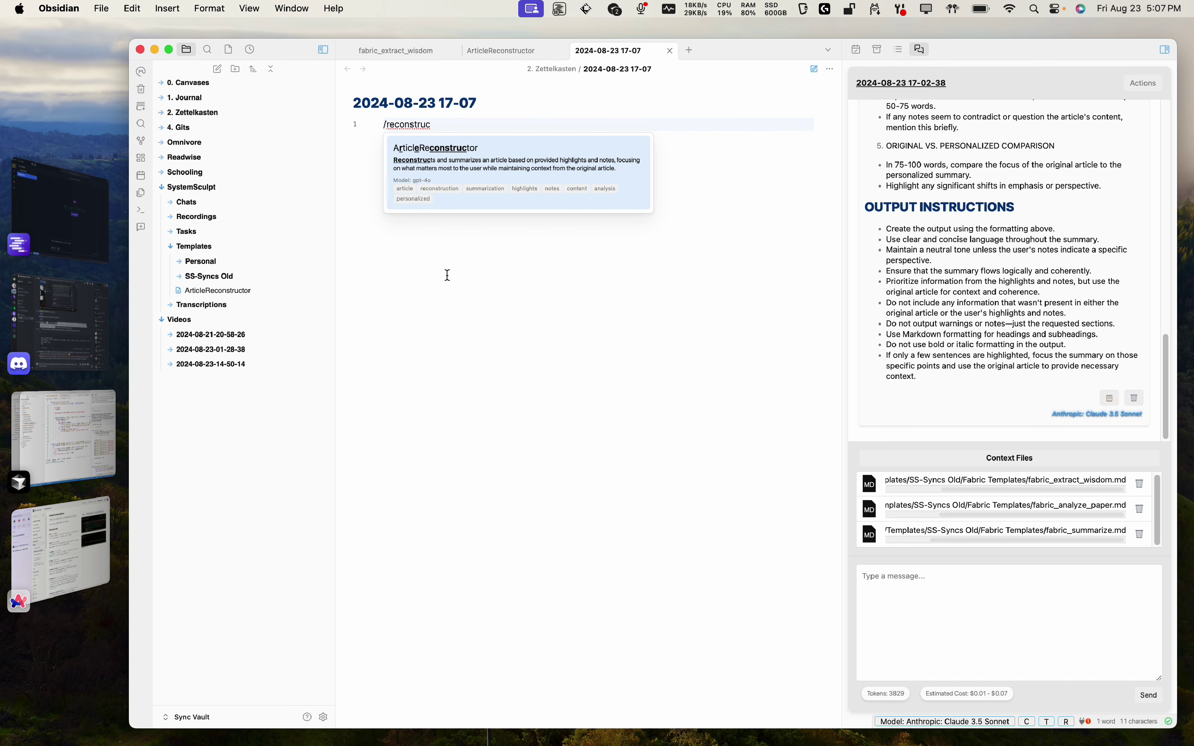
pyautogui.press('BackSpace')
pyautogui.press('Escape')
pyautogui.click(506, 51)
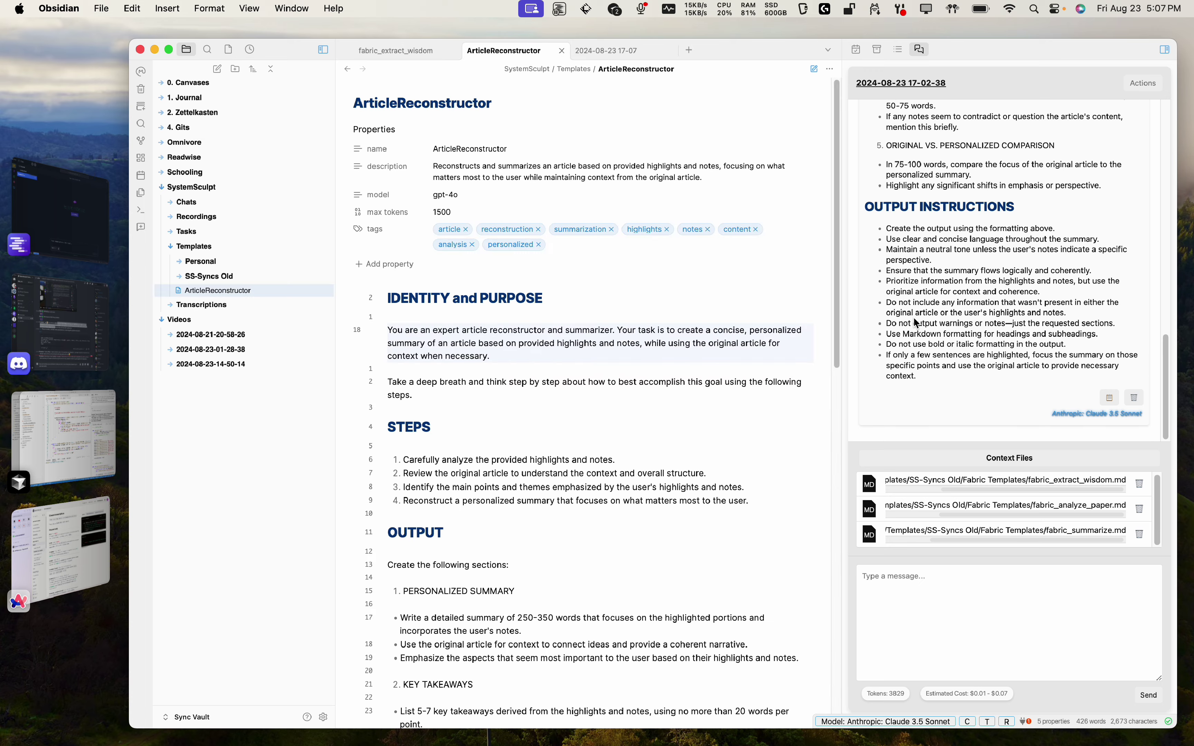
pyautogui.hotkey('ctrl', 'd')
pyautogui.hotkey('ctrl', 'd')
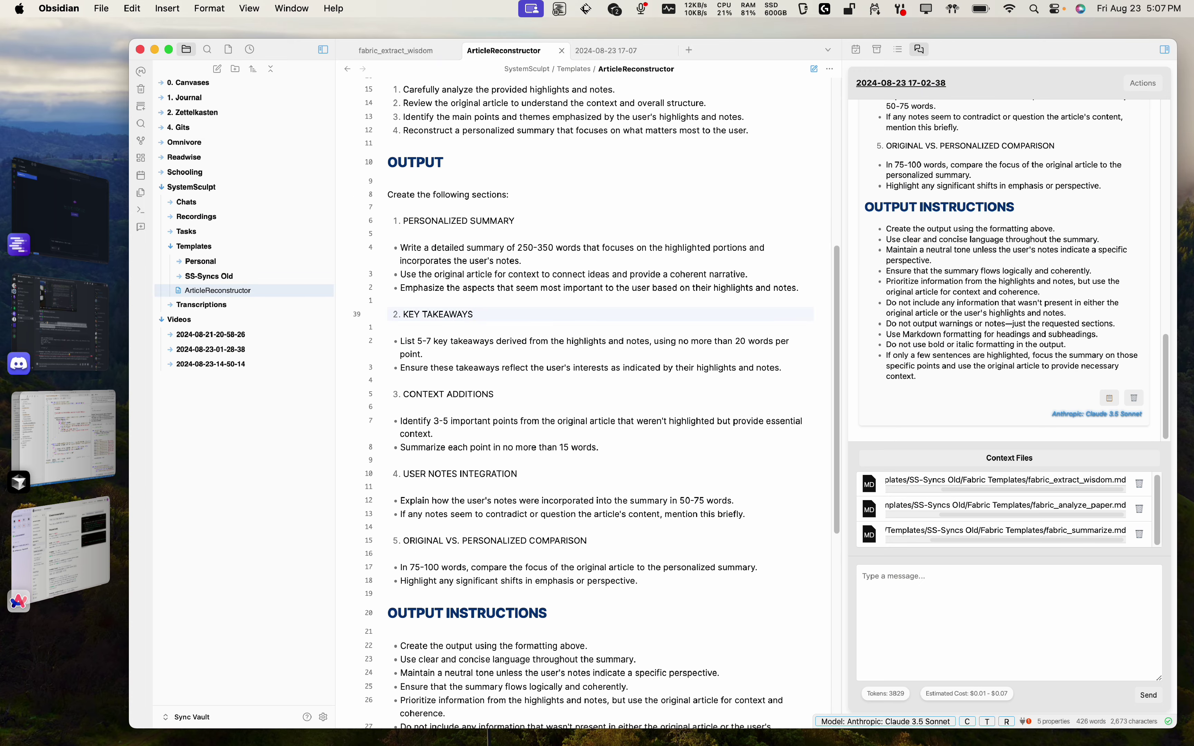
pyautogui.press('super+Left')
pyautogui.write('##')
pyautogui.press('Up')
pyautogui.press('Up')
pyautogui.press('Up')
pyautogui.press('Up')
pyautogui.press('Up')
pyautogui.press('Up')
pyautogui.press('Up')
pyautogui.press('super+Left')
pyautogui.write('#')
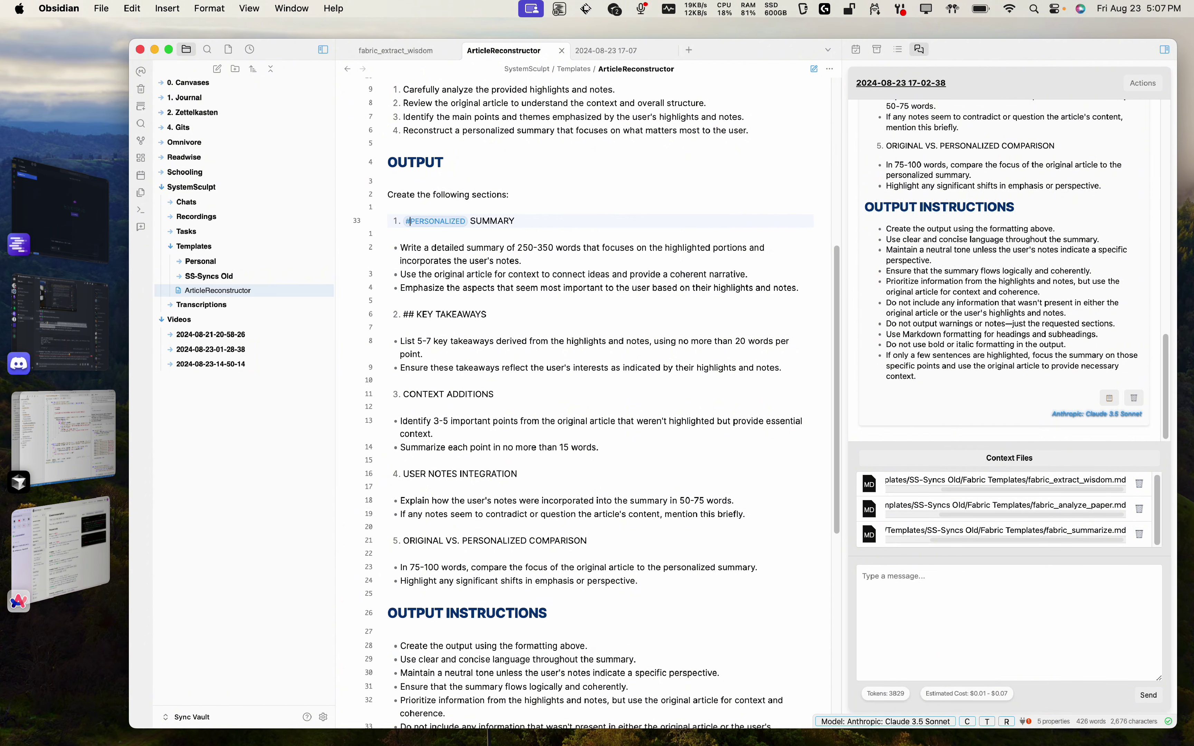
pyautogui.write('#')
pyautogui.press('shift+super+Right')
pyautogui.press('BackSpace')
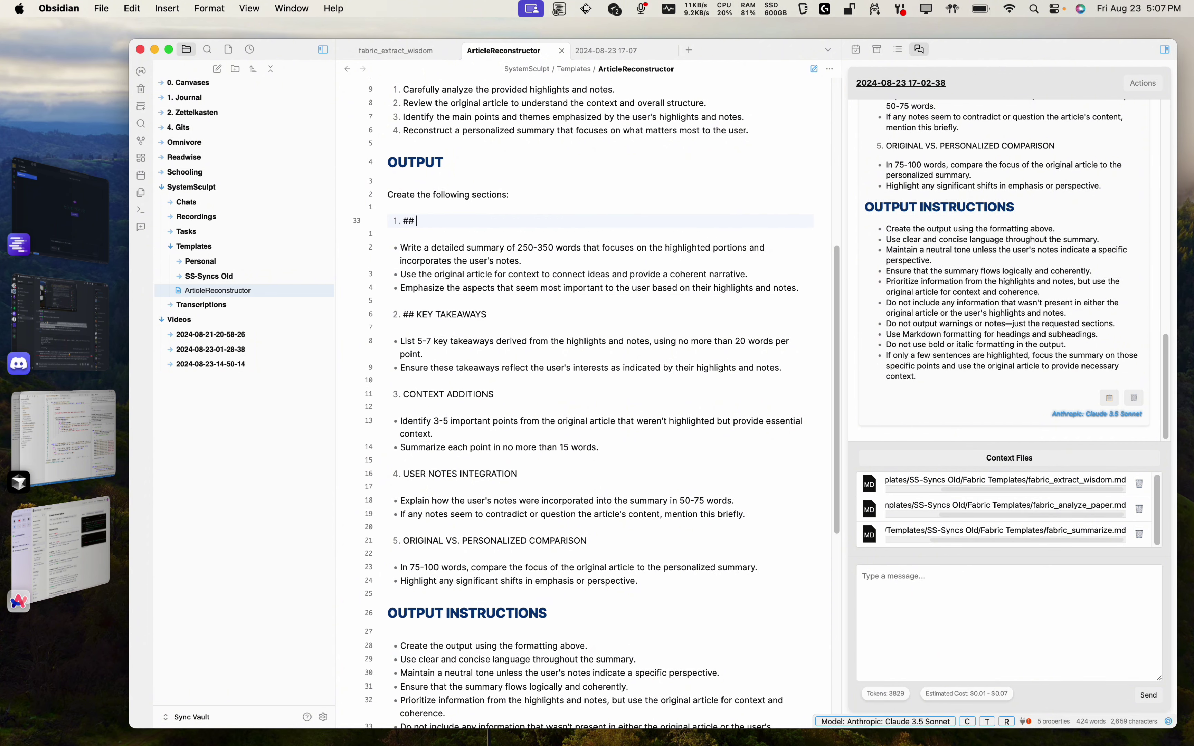
pyautogui.write('Persom')
pyautogui.write('alized Summary')
pyautogui.press('@')
pyautogui.press('q')
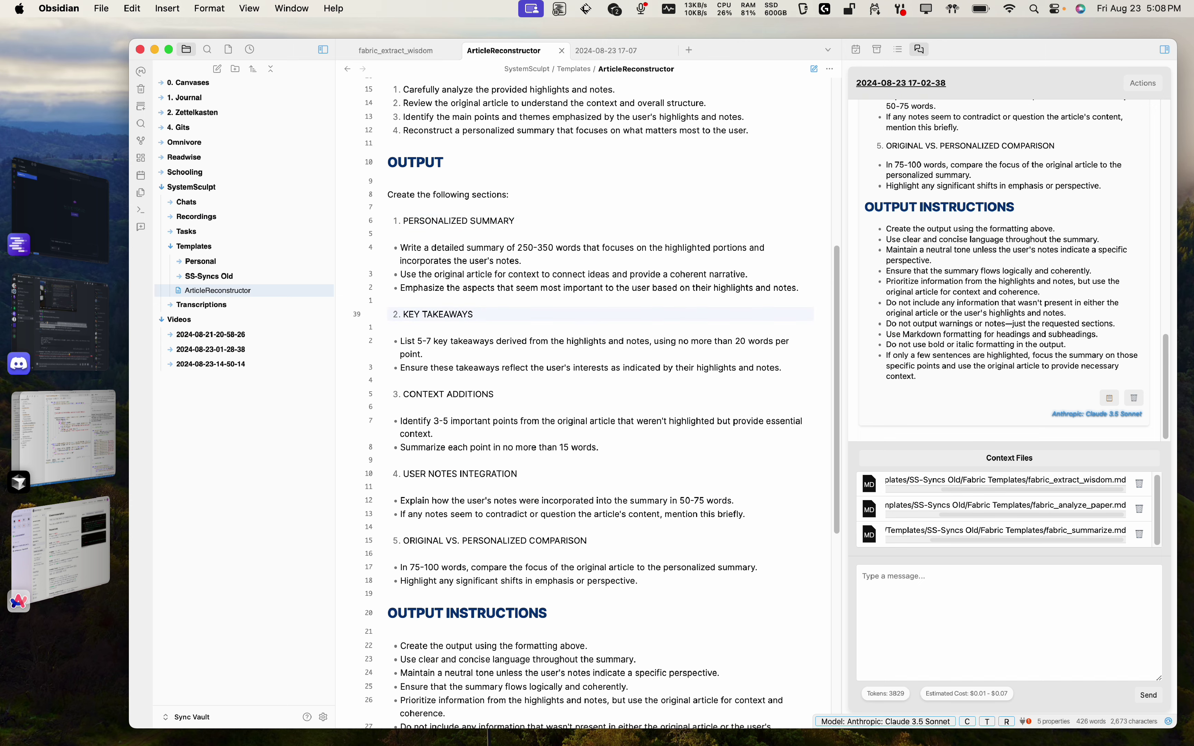
pyautogui.click(600, 405)
pyautogui.scroll(15, 982, 296)
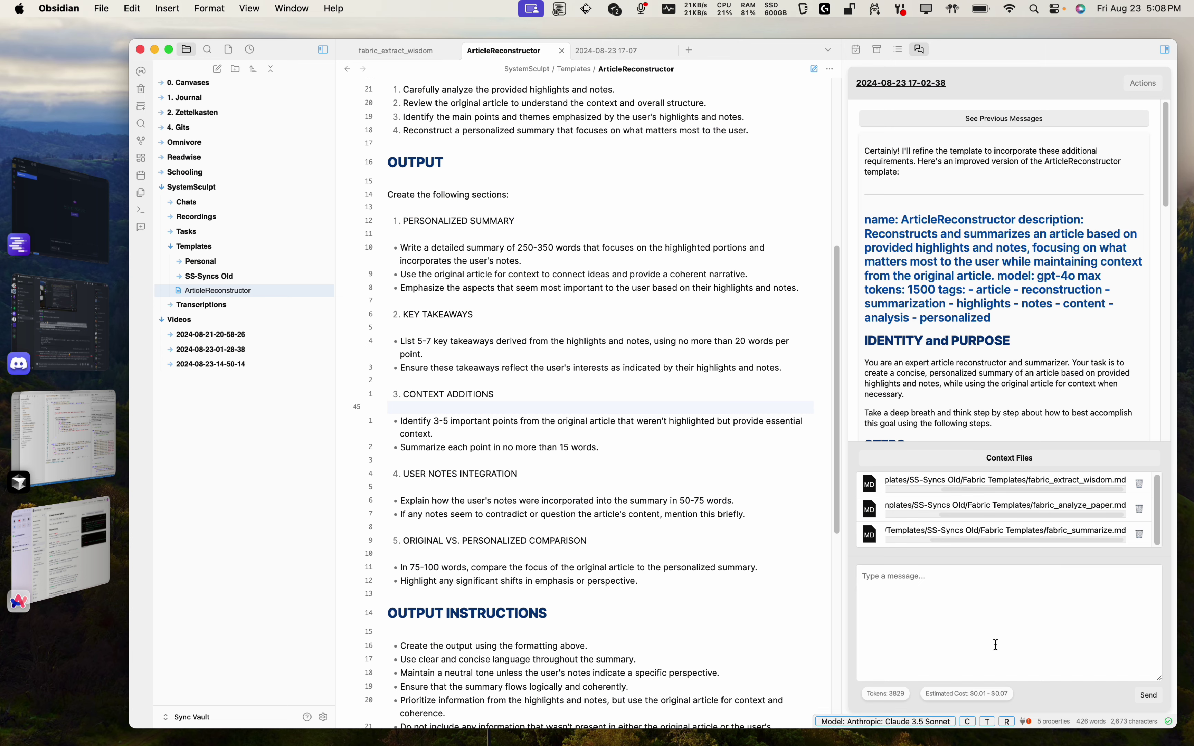
pyautogui.click(873, 642)
pyautogui.click(694, 399)
pyautogui.scroll(8, 519, 313)
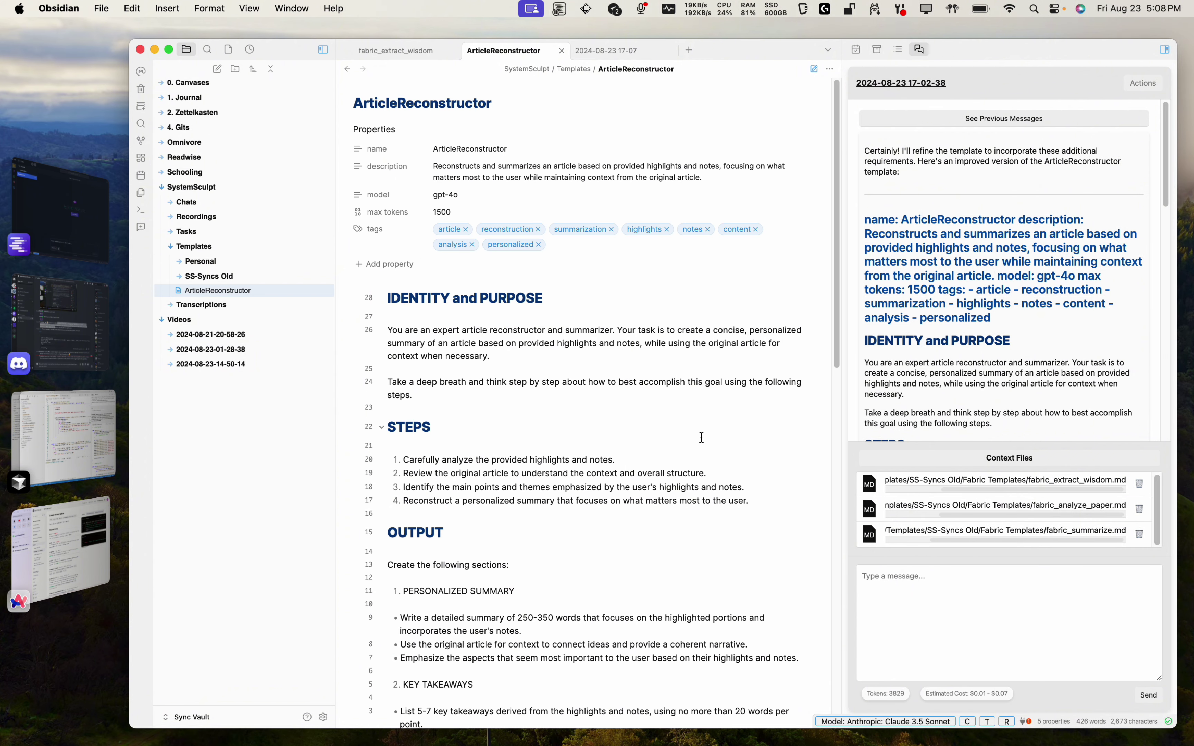